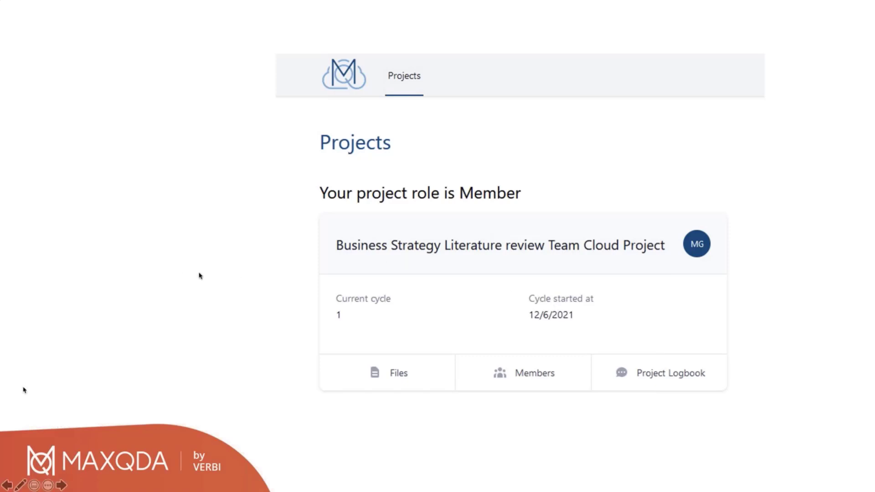
left_click(250, 274)
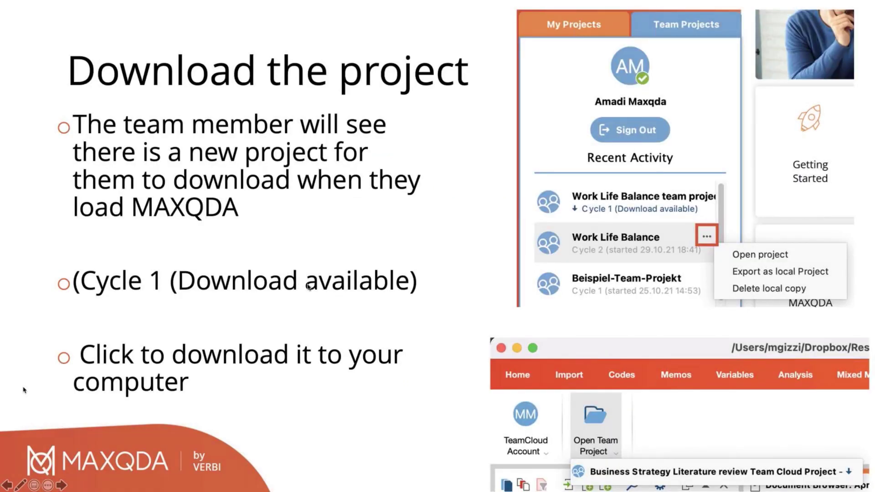
left_click(244, 269)
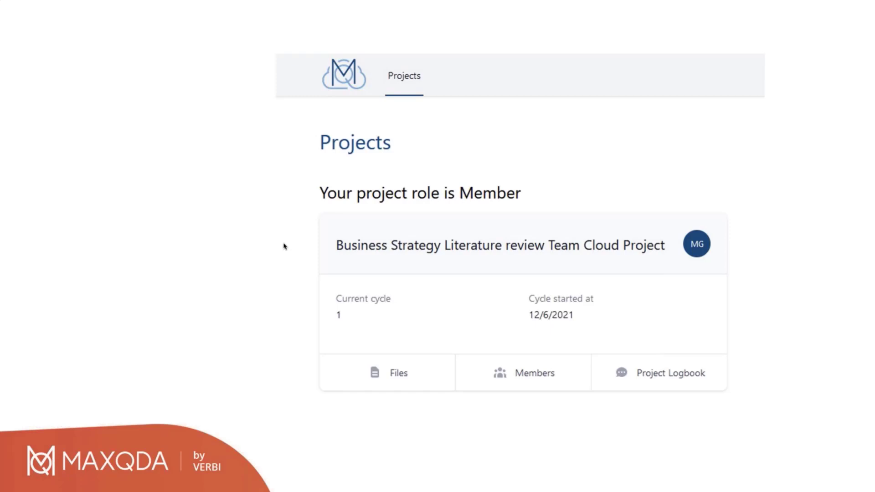
left_click(250, 210)
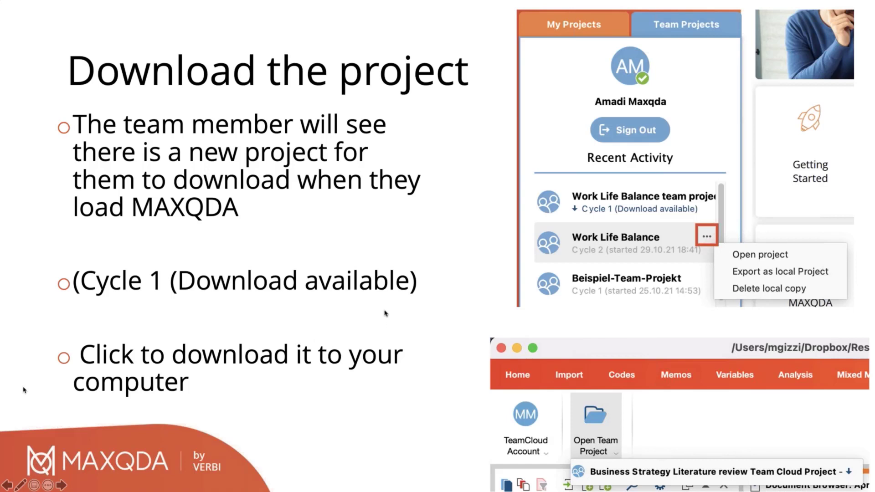
key("Right")
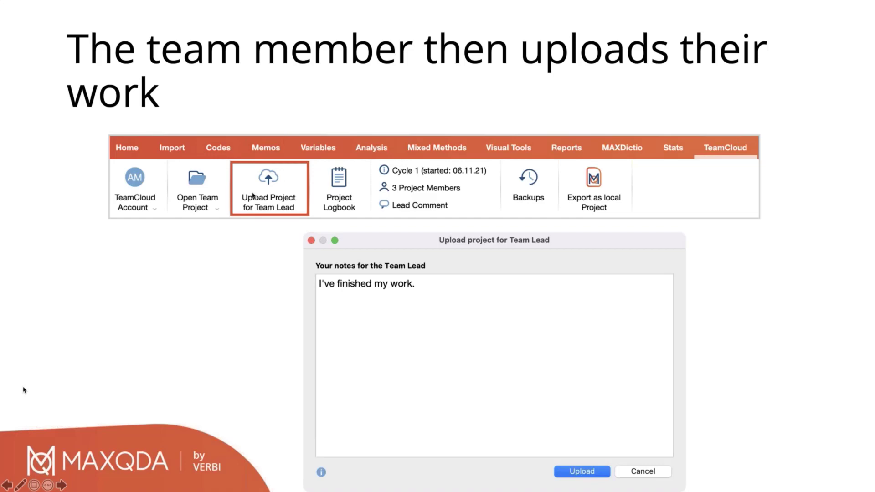
Step: Switch to MAXQDA and open the Life Satisfaction team project
key("super+Tab")
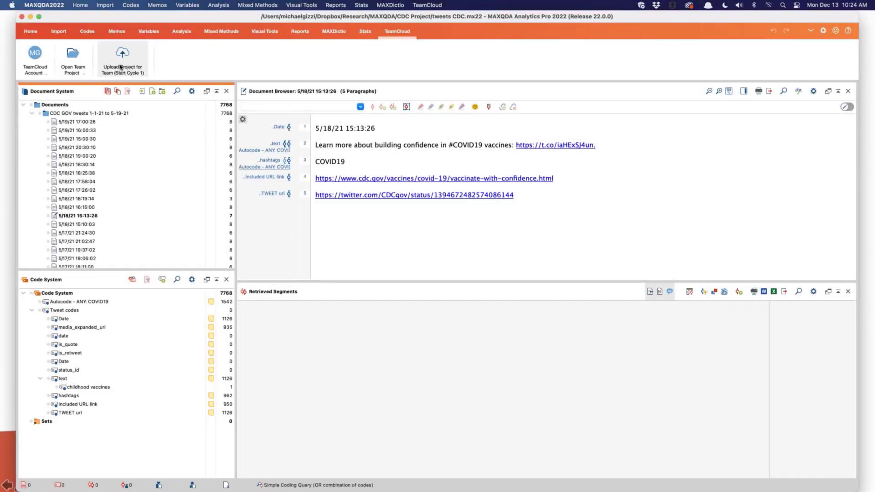
left_click(83, 73)
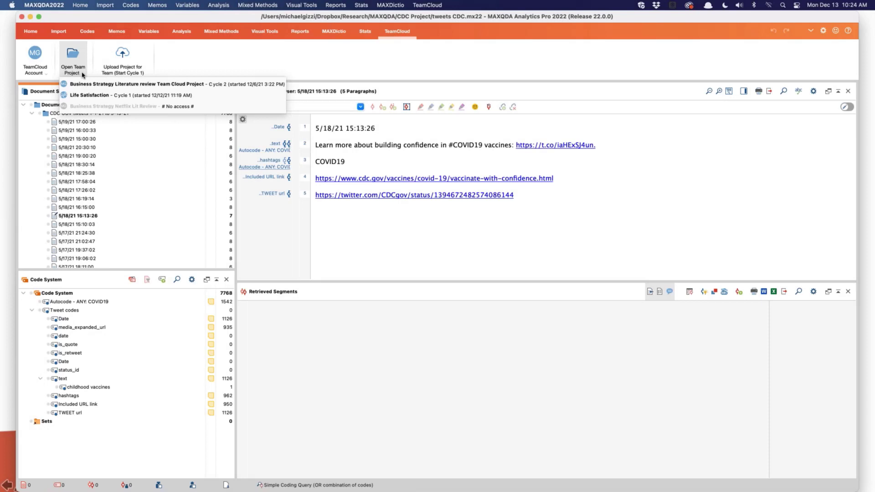
left_click(104, 96)
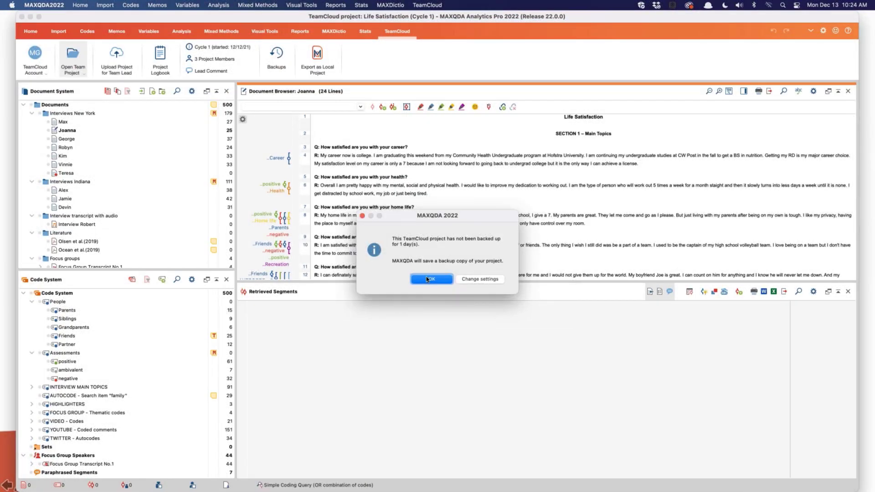
left_click(430, 278)
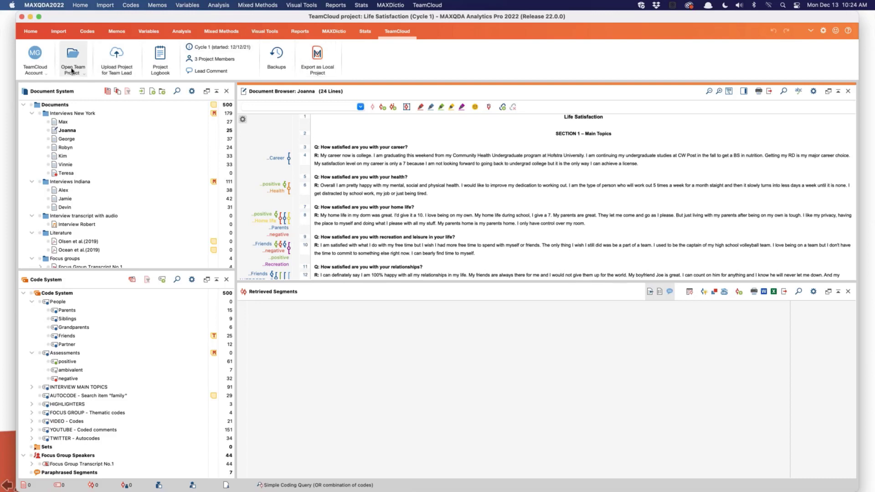
Step: Open the Business Strategy Literature review Team Cloud Project and accept saving a backup copy
left_click(84, 75)
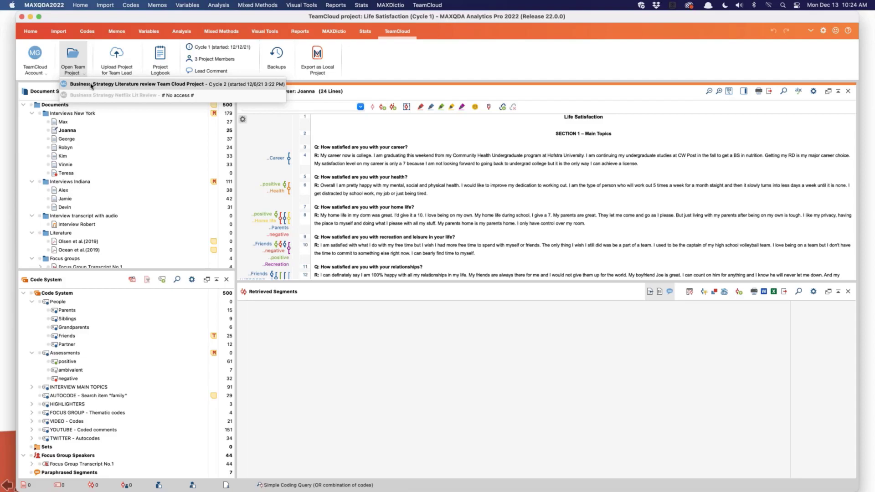
left_click(91, 84)
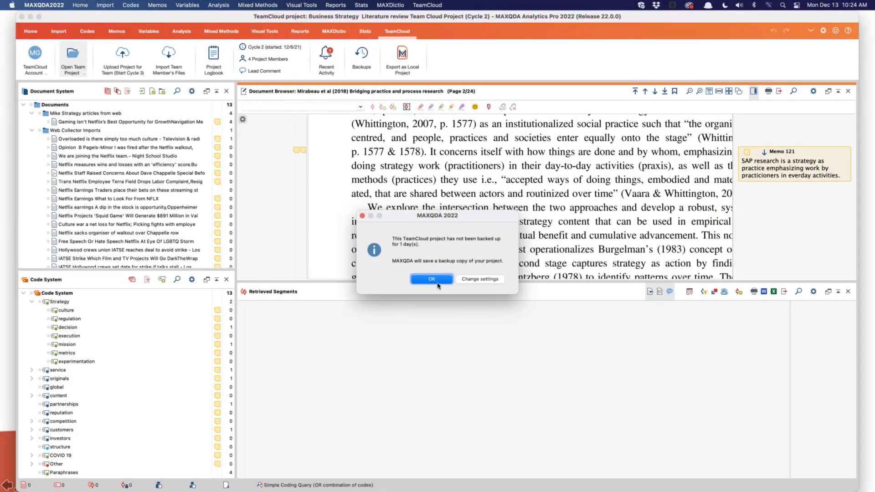
left_click(432, 280)
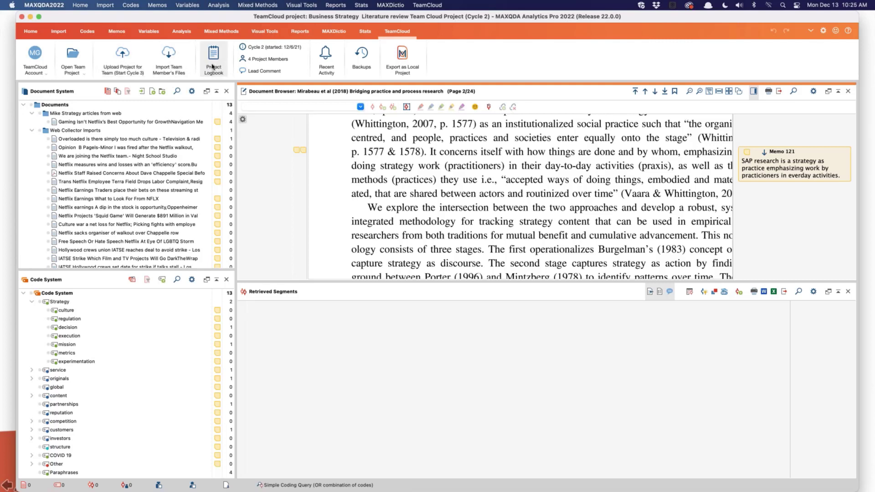
Step: Review the team lead's comment for the current cycle and the project's recent activity notifications
left_click(274, 72)
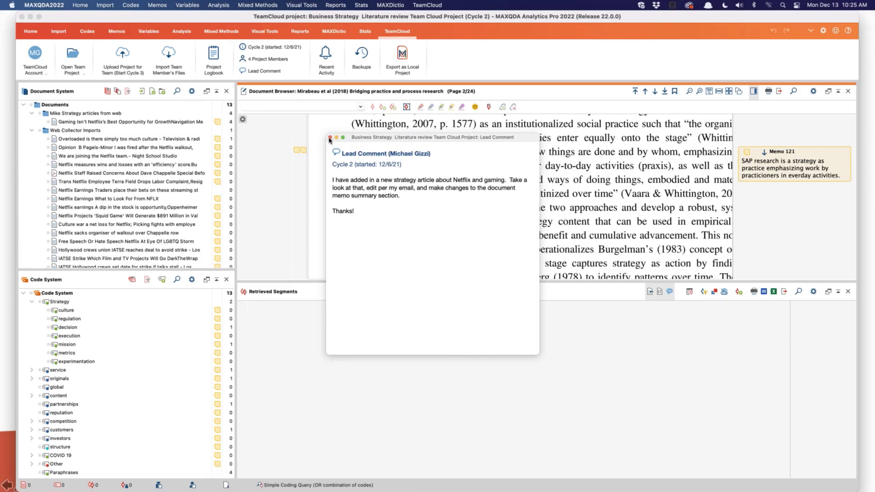
left_click(331, 138)
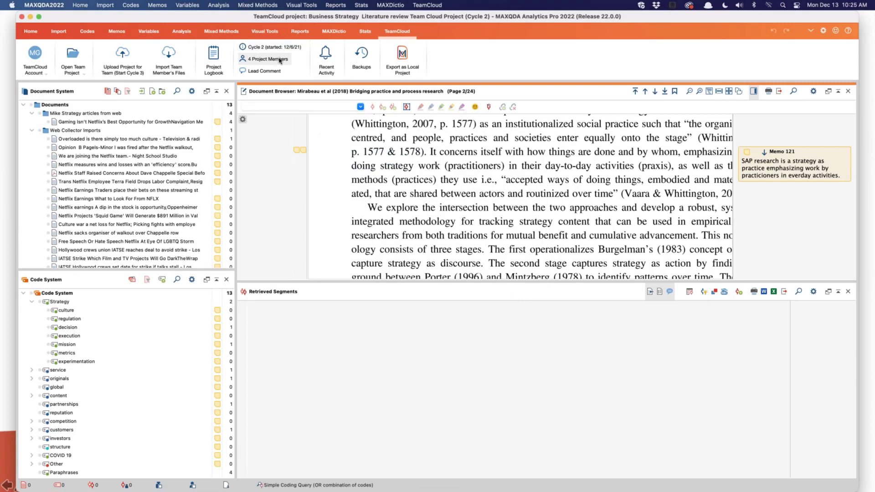
left_click(329, 64)
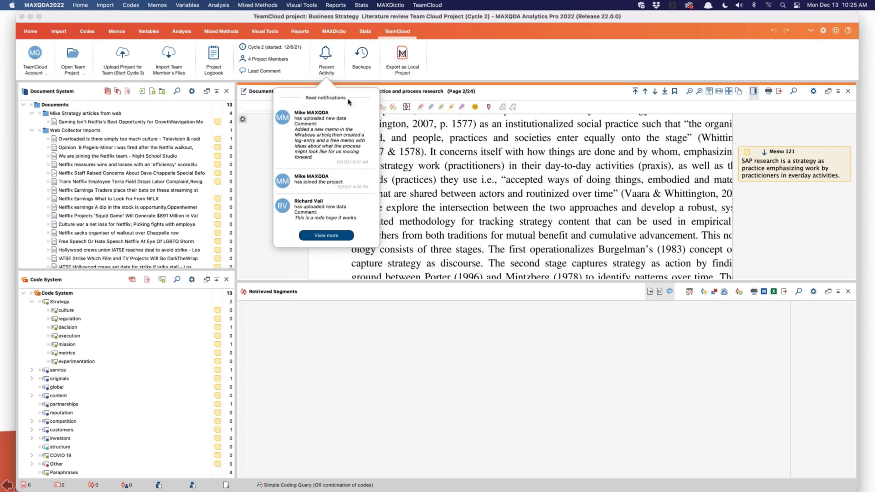
left_click(474, 139)
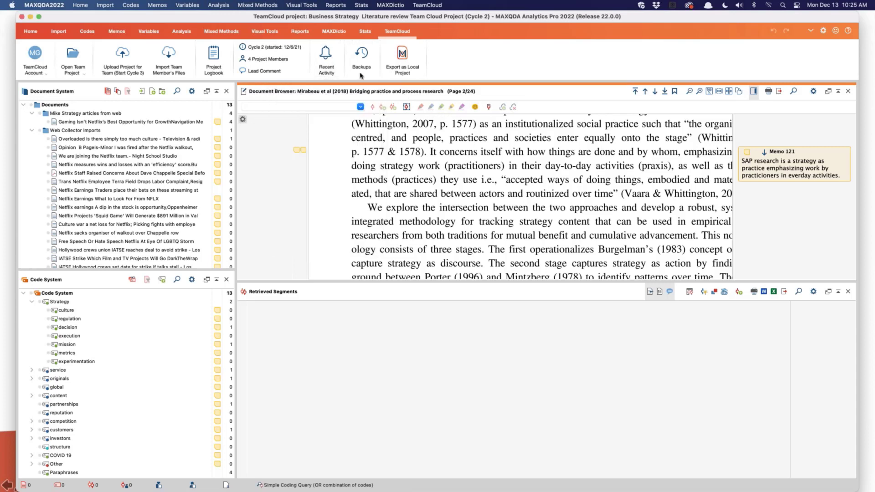
Step: Examine the list of available backups for the team project, then close it without opening one
left_click(361, 61)
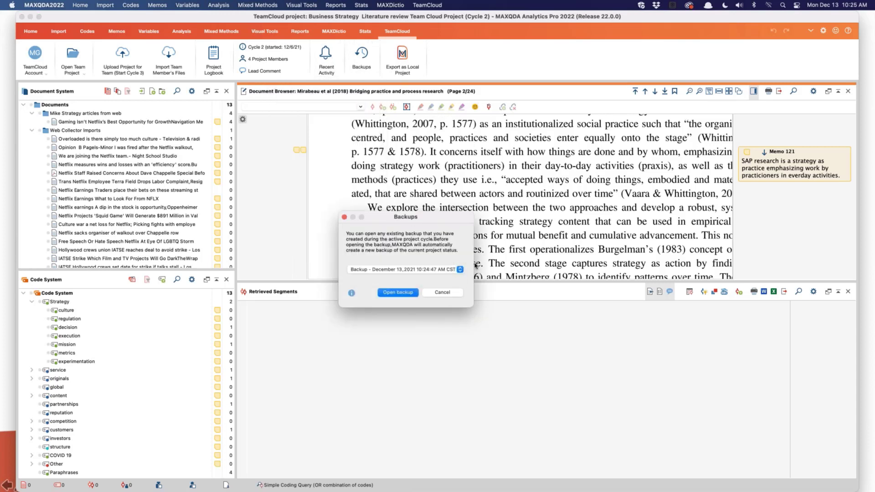
left_click(460, 269)
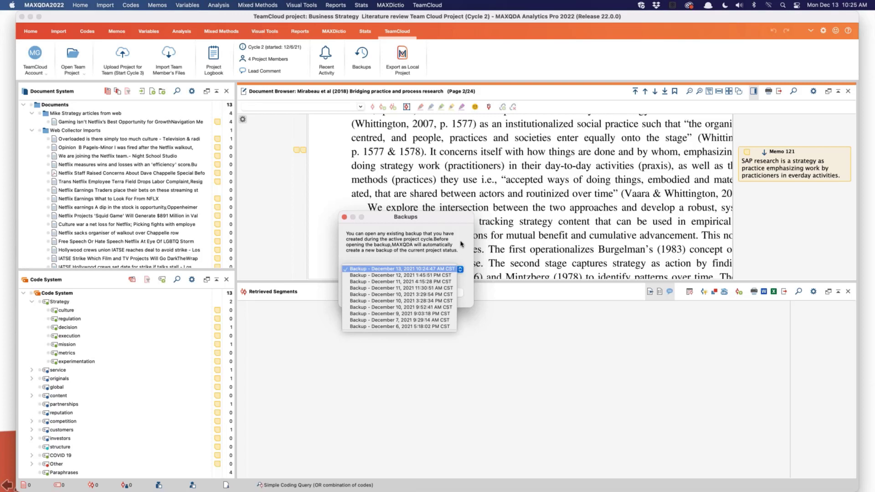
left_click(359, 226)
left_click(344, 217)
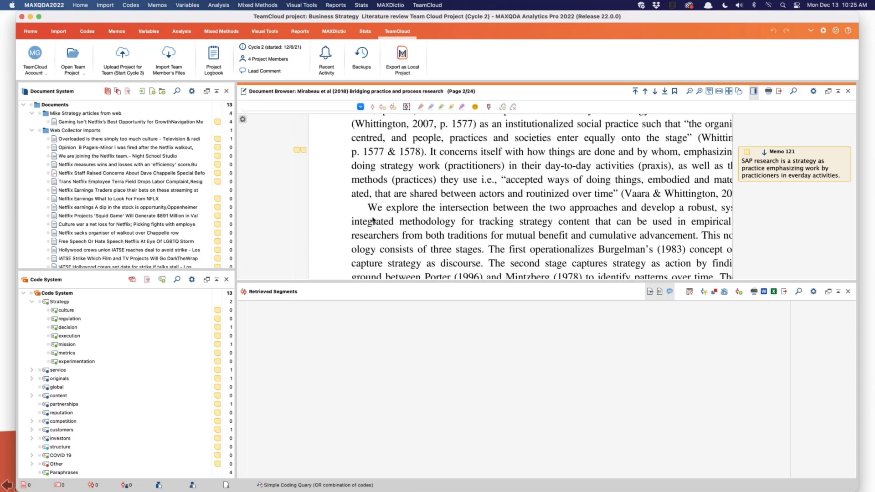
key("super+Tab")
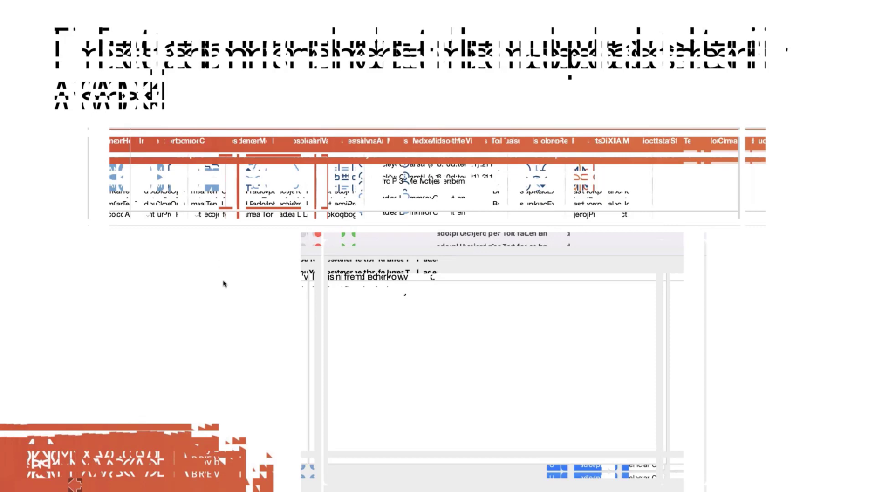
key("super+Tab")
key("super+Tab")
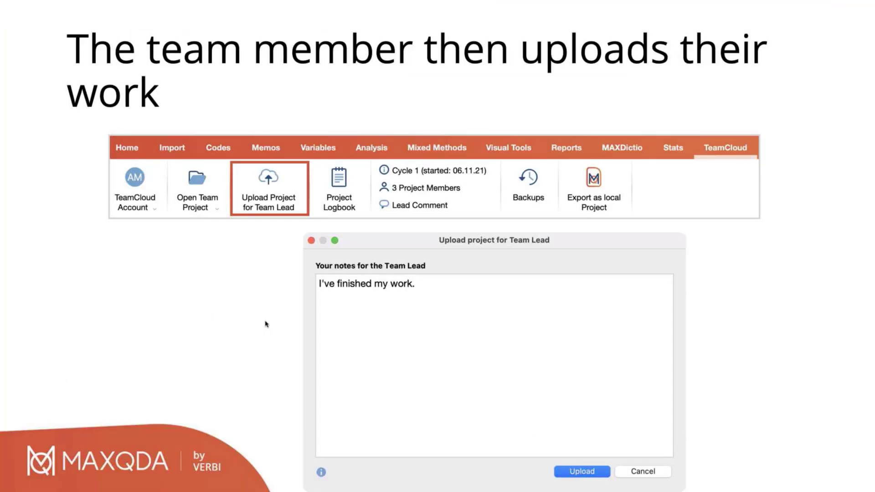
left_click(340, 310)
key("Left")
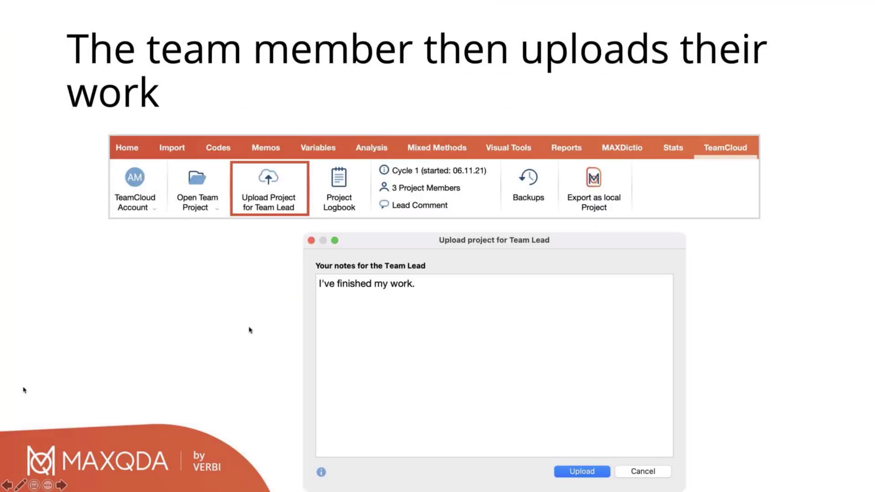
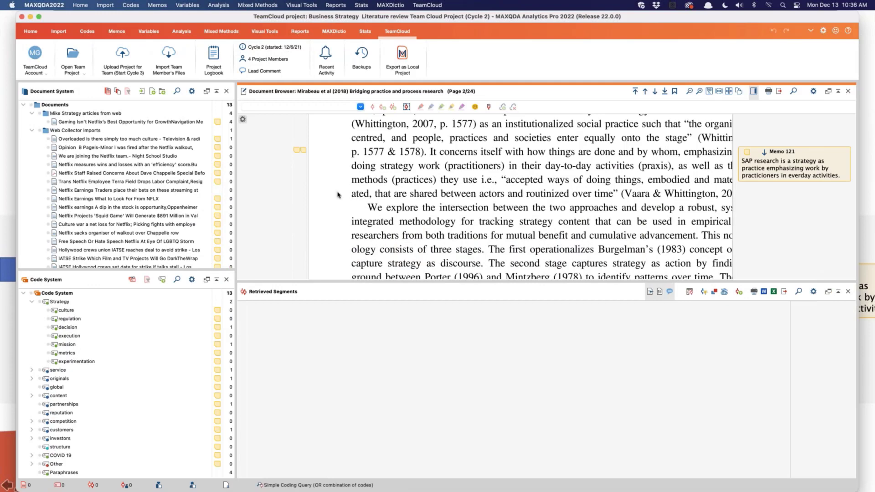
Step: Examine the two memos attached to the highlighted Strategy-as-Practice passage on page 2 of the Mirabeau et al (2018) article
scroll(396, 207, "right", 1)
scroll(409, 216, "up", 1)
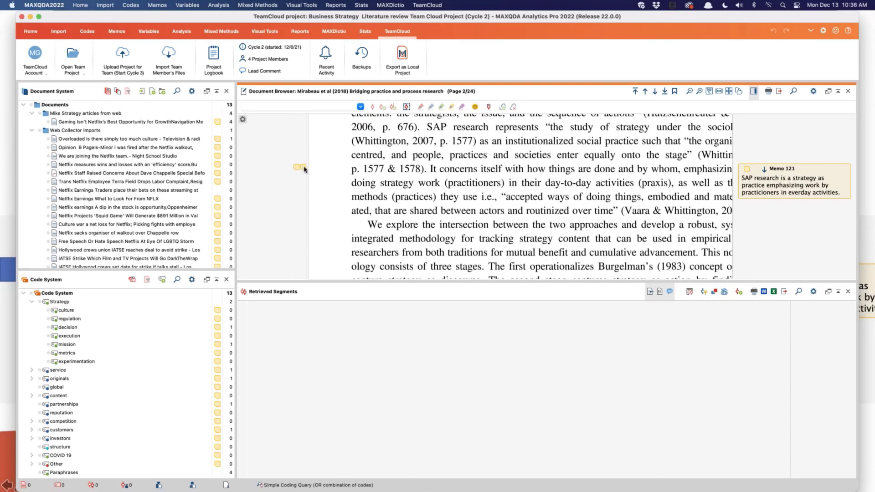
mouse_move(304, 169)
mouse_move(780, 190)
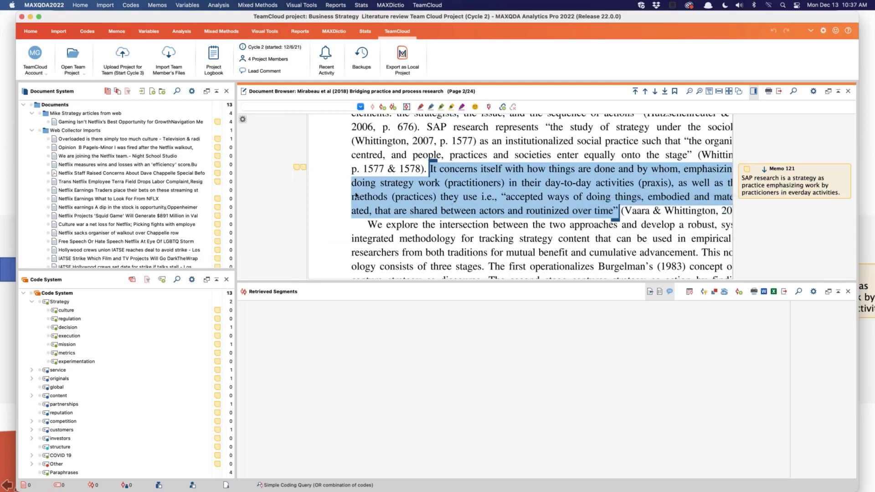
left_click(296, 168)
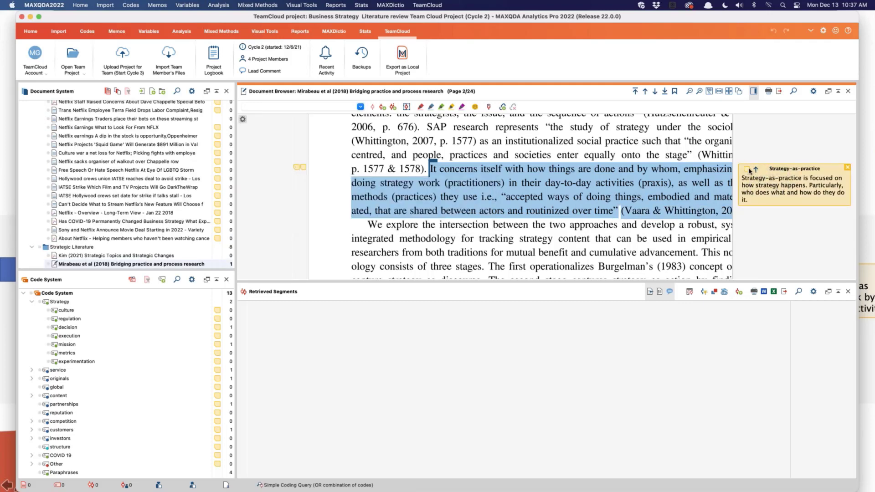
mouse_move(749, 171)
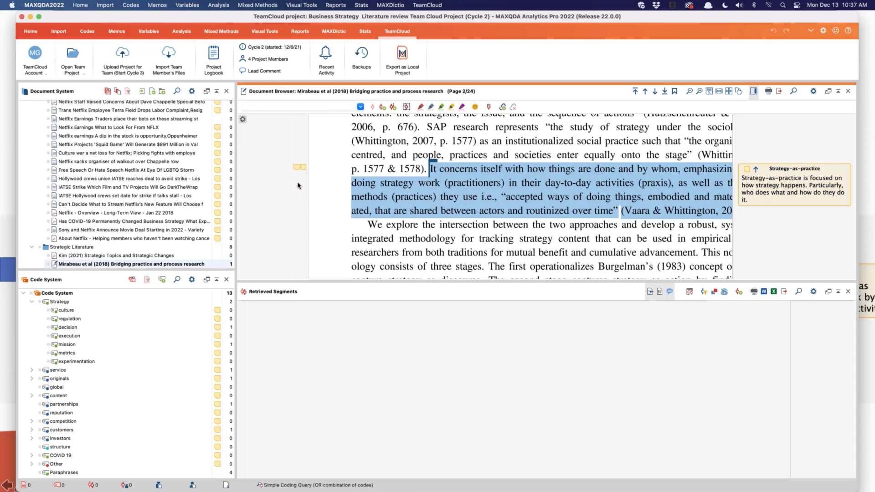
scroll(531, 221, "up", 4)
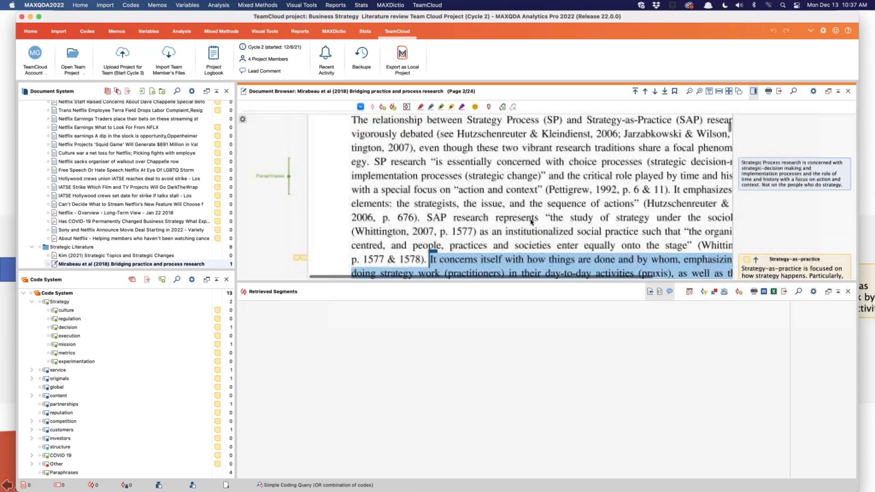
scroll(531, 221, "down", 3)
scroll(530, 222, "down", 1)
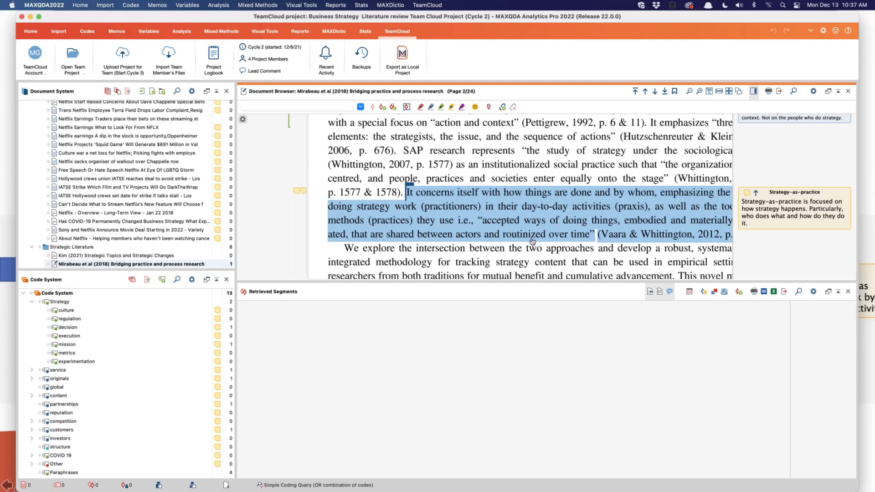
Step: Switch to the PowerPoint slideshow and advance past the Memo Manager slide to "Time for a new cycle of editing"
key("super+Tab")
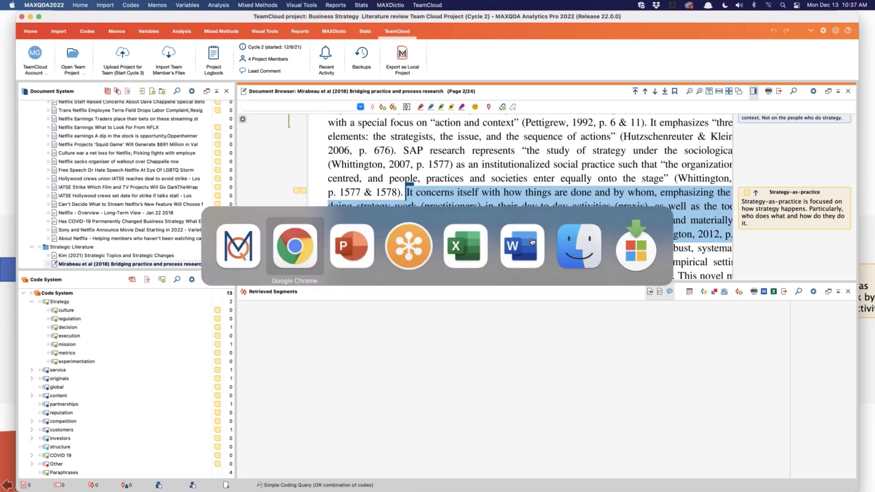
key("super+Tab")
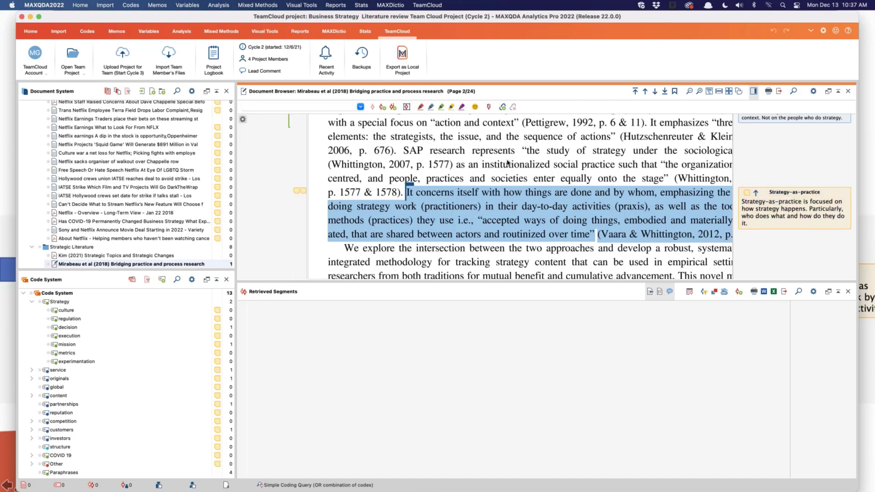
key("super+Tab")
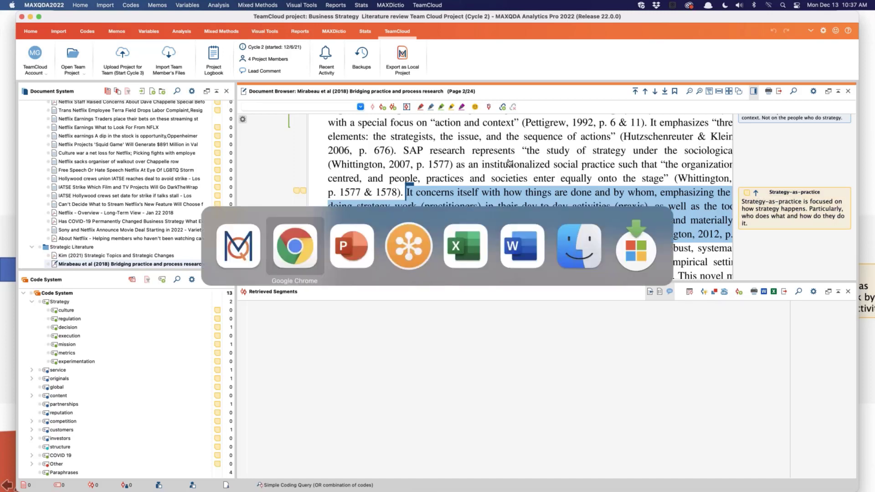
key("super+Tab")
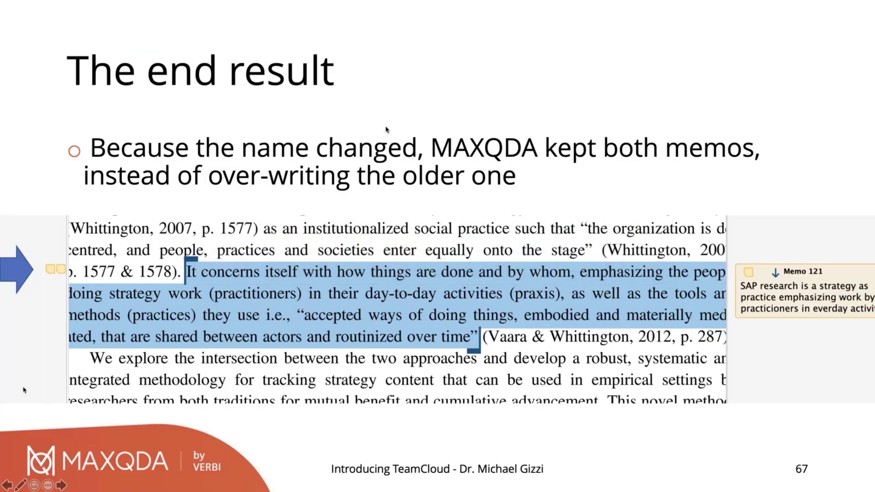
left_click(383, 158)
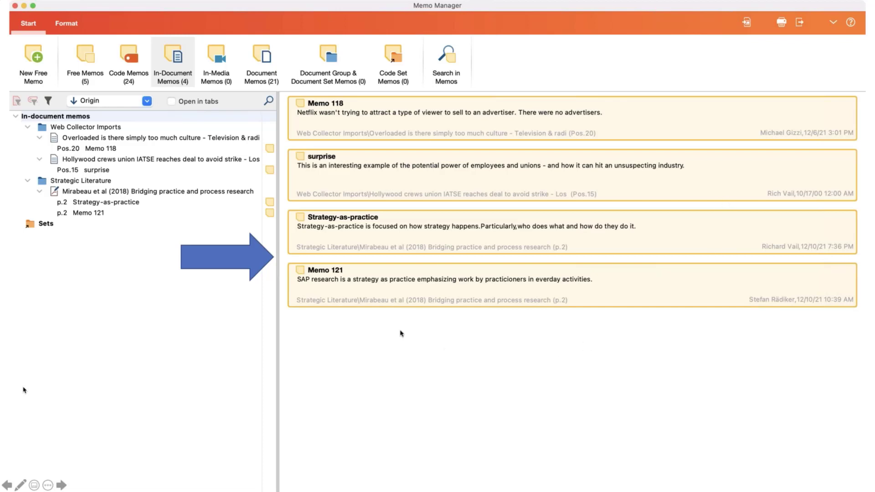
left_click(408, 362)
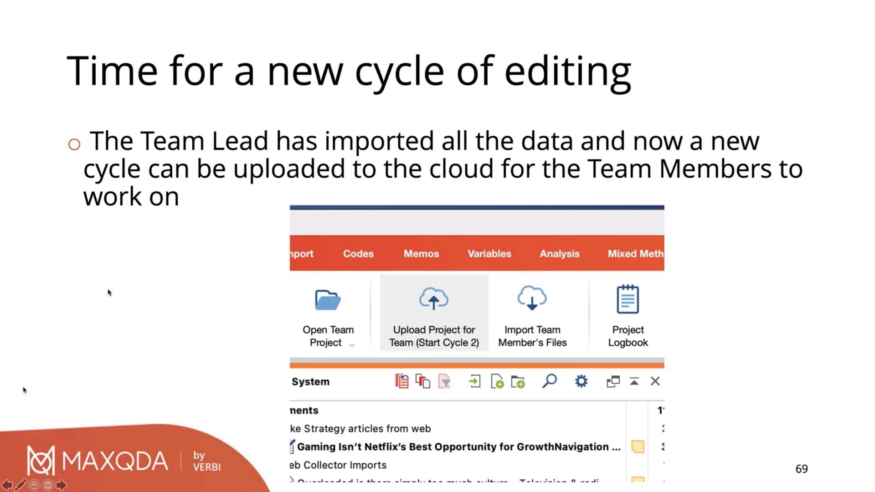
Step: Switch back to MAXQDA, reposition its window and open the list of team members' files available for import
key("super+Tab")
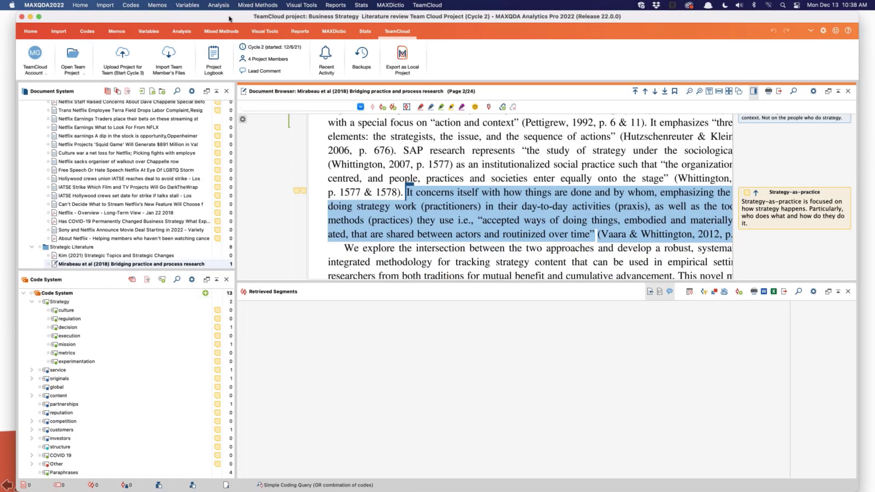
left_click_drag(230, 18, 213, 10)
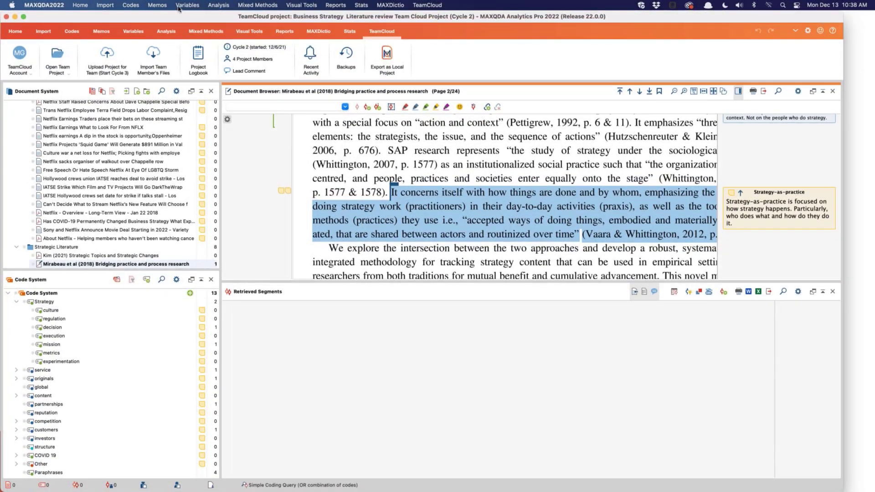
left_click(78, 6)
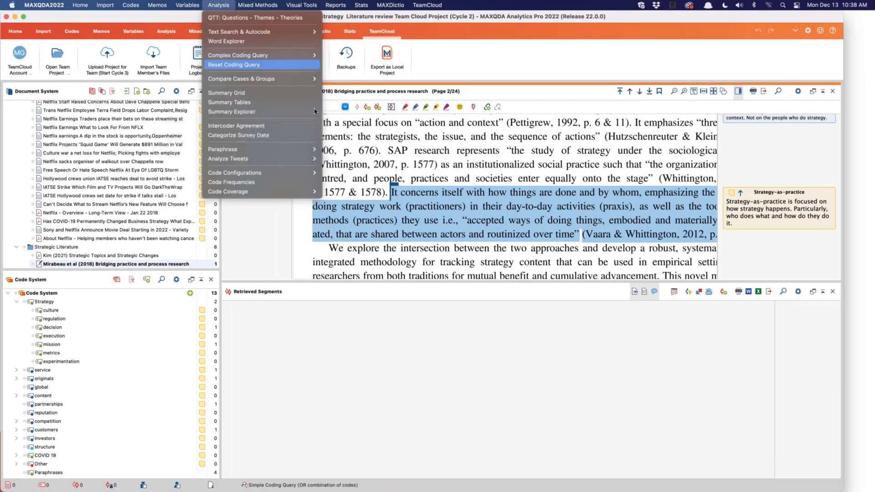
left_click(459, 18)
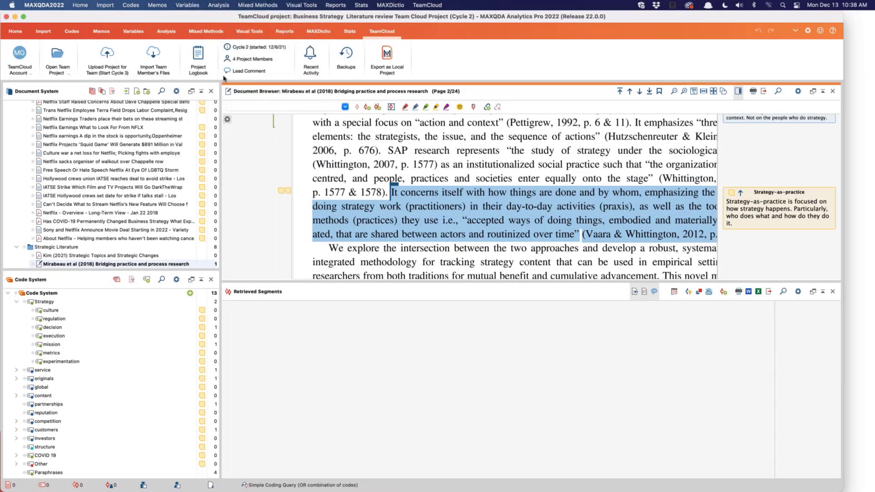
left_click(155, 57)
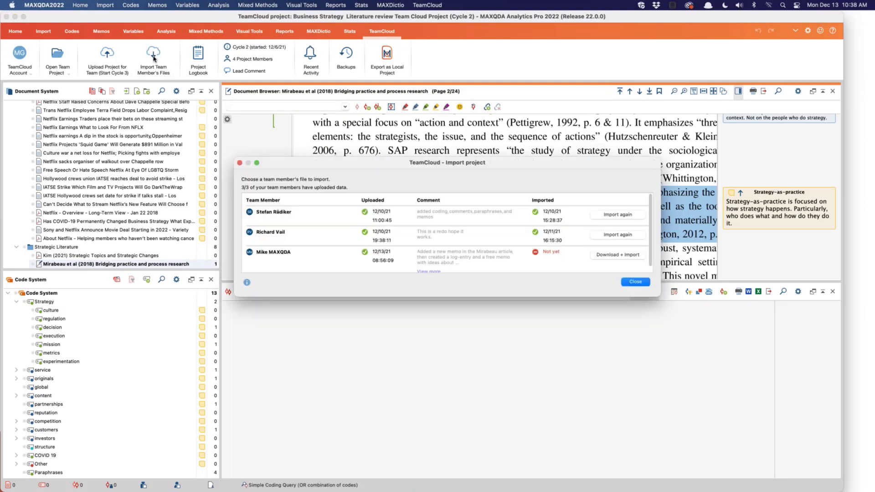
scroll(272, 227, "down", 1)
scroll(272, 227, "up", 1)
Step: Download and import the team member's file not yet imported, including its in-document memo, project memo and free memo
left_click(621, 257)
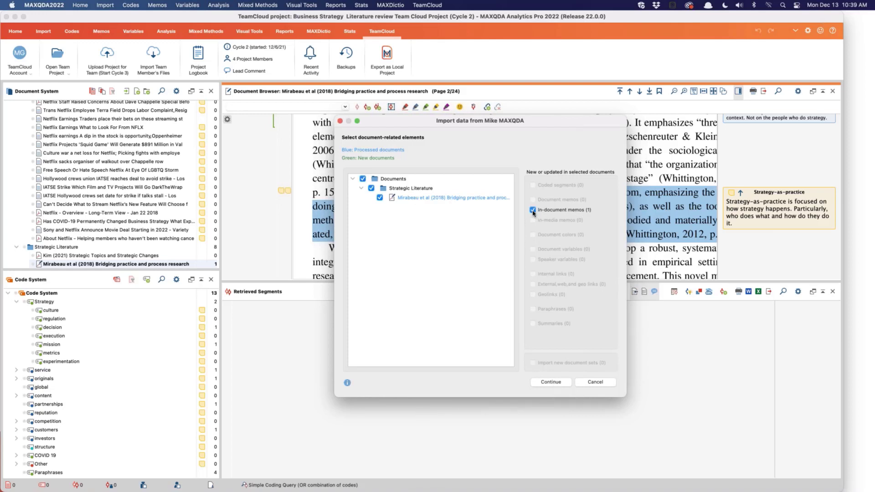
left_click(552, 384)
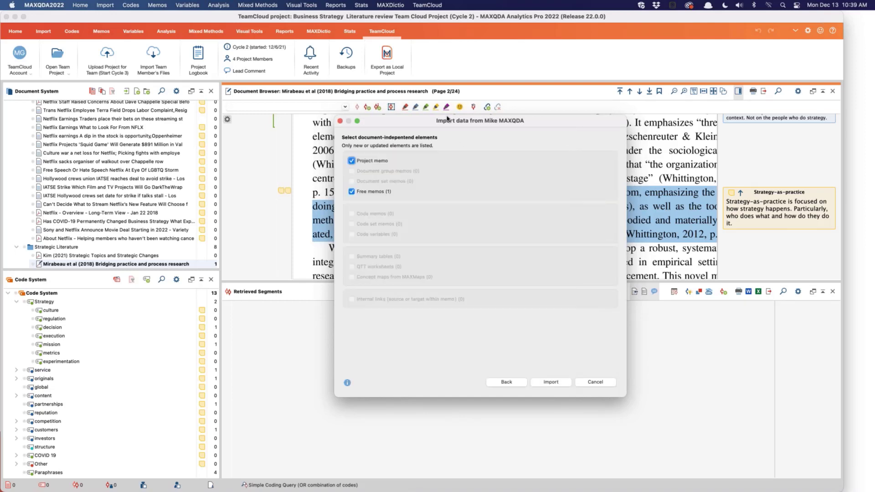
left_click_drag(458, 122, 478, 120)
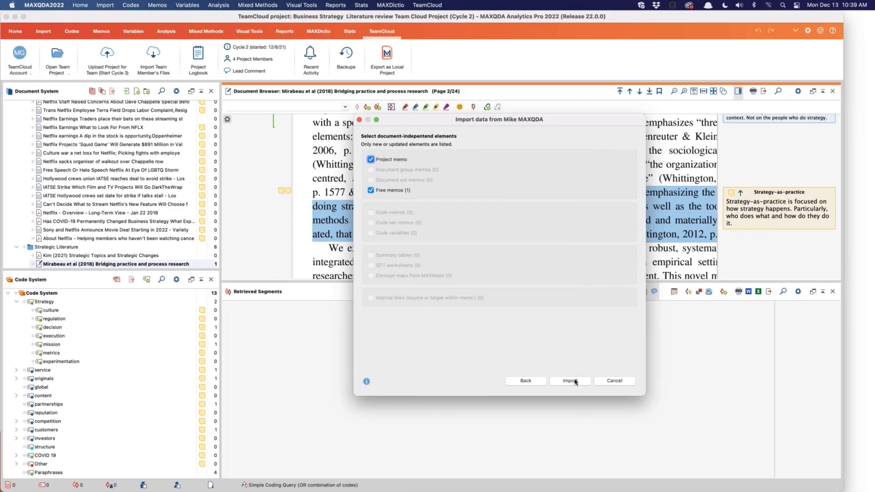
left_click(570, 380)
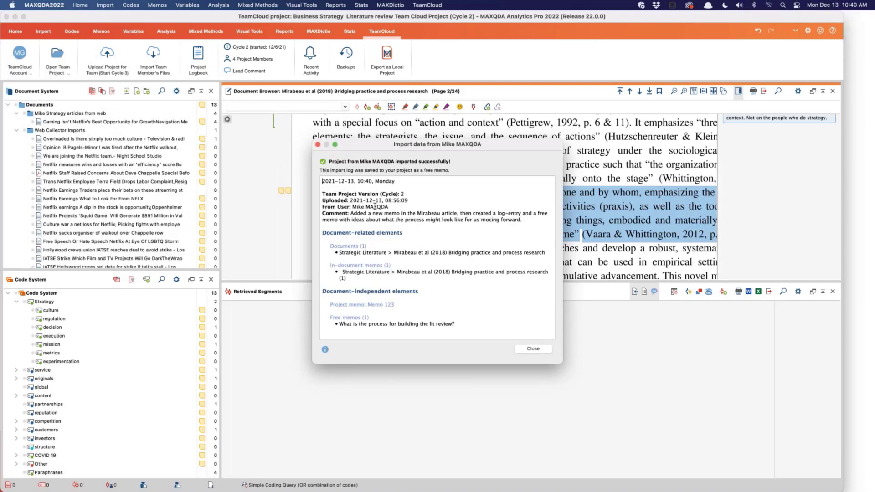
Step: Review the team member's comment in the import log, then close the log
left_click_drag(350, 211, 530, 222)
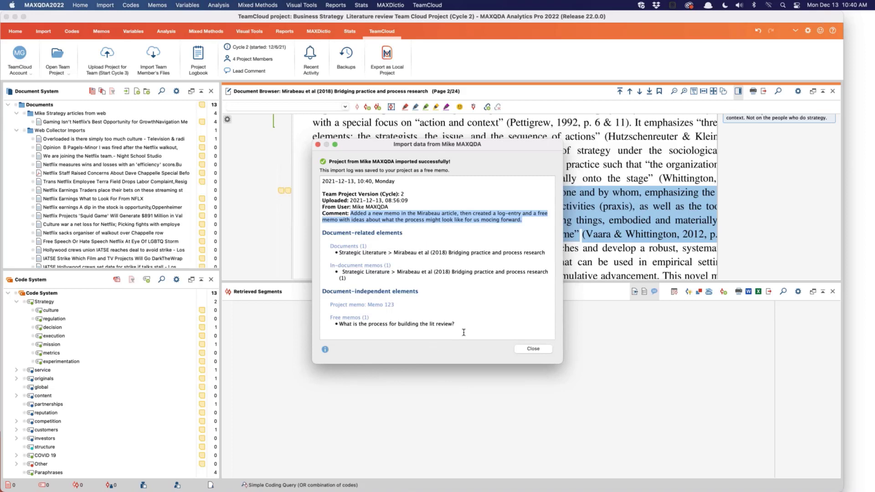
left_click(532, 349)
left_click(533, 349)
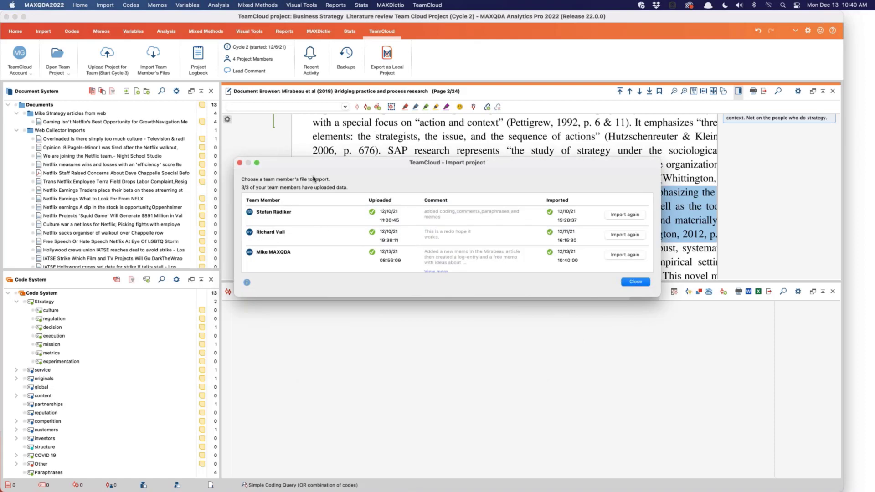
Step: Check the upload and import status of all team members' files, then close the import window
scroll(421, 220, "down", 1)
scroll(421, 221, "up", 1)
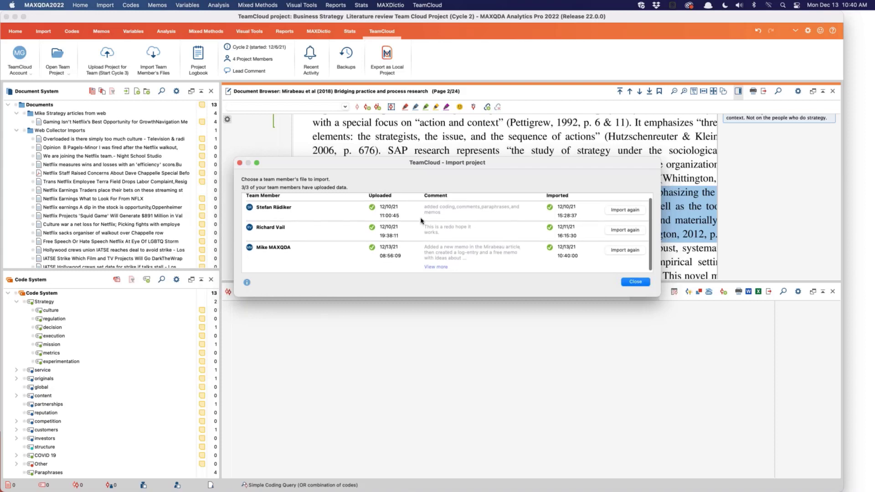
scroll(420, 221, "down", 1)
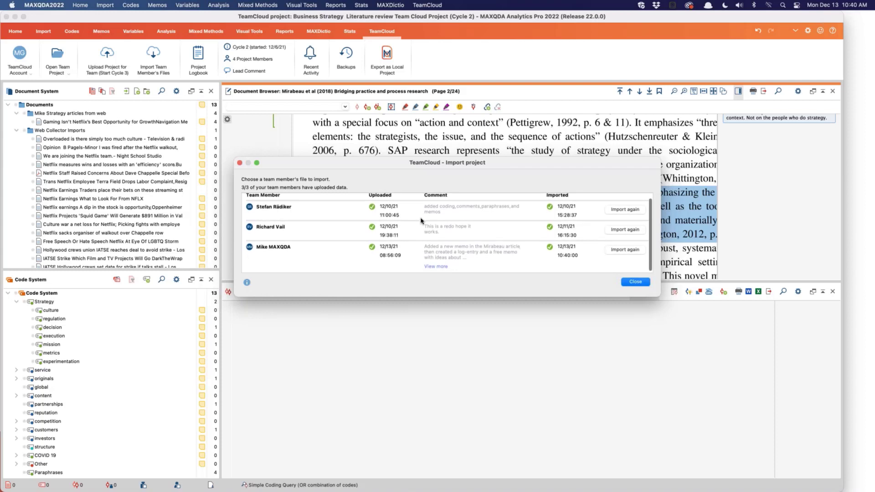
scroll(421, 221, "up", 2)
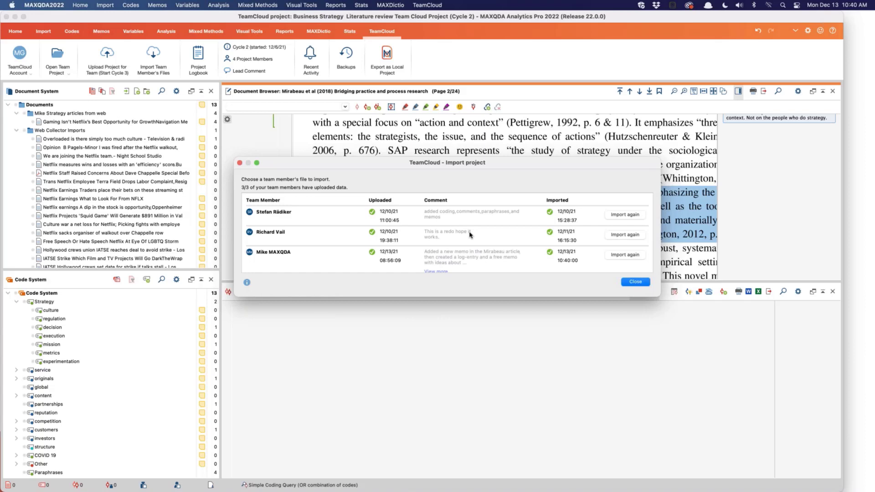
left_click(635, 282)
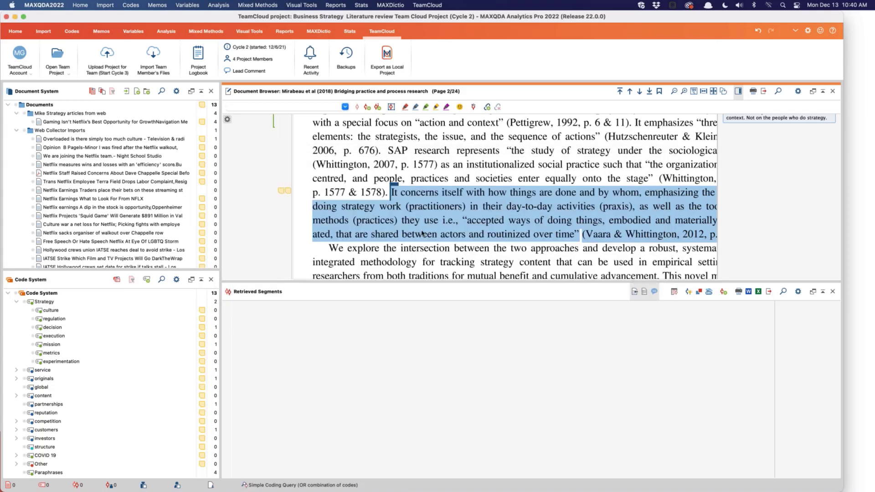
Step: Inspect the imported data in the Mirabeau et al (2018) article, viewing both memos on the highlighted passage and the nearby paraphrase
scroll(437, 224, "up", 10)
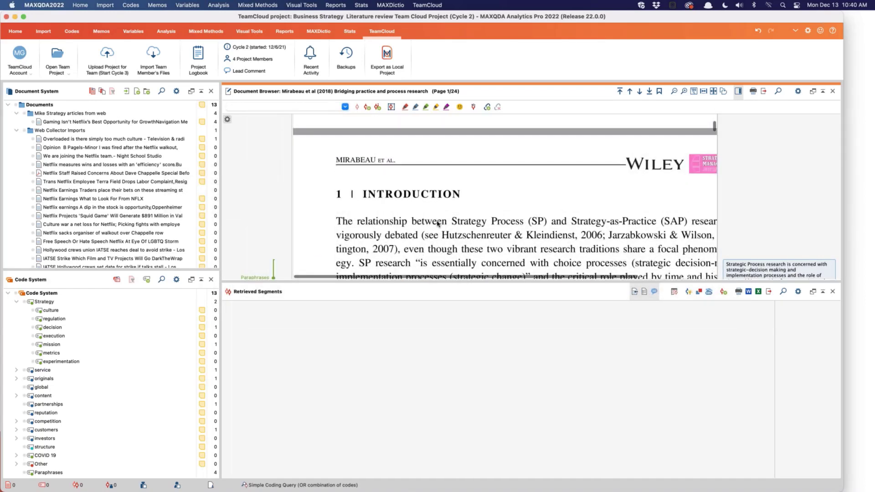
scroll(437, 223, "down", 10)
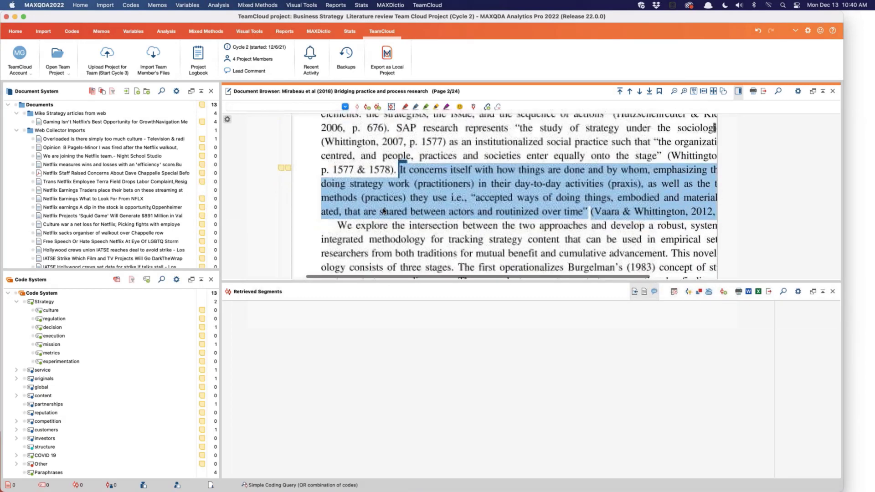
left_click(288, 168)
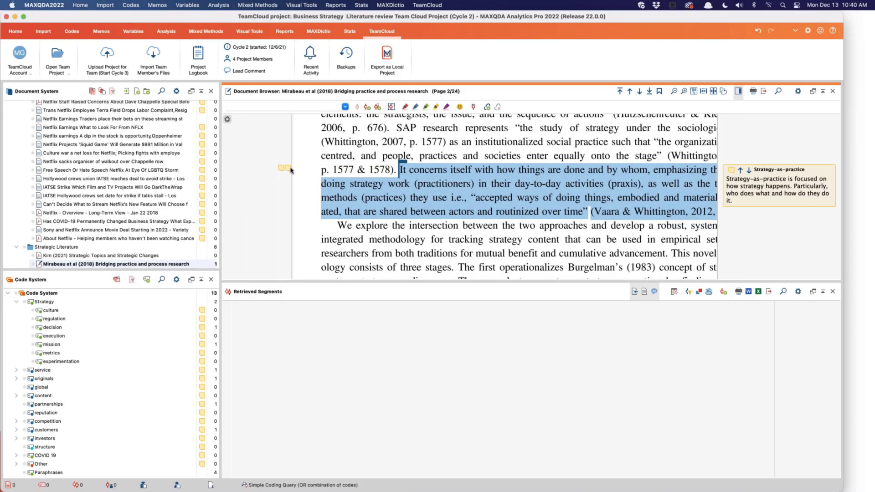
left_click(290, 170)
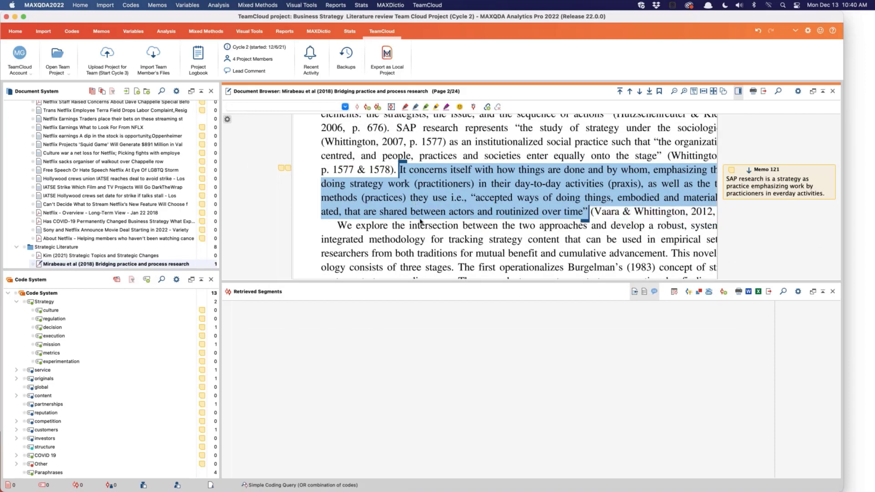
scroll(424, 227, "up", 20)
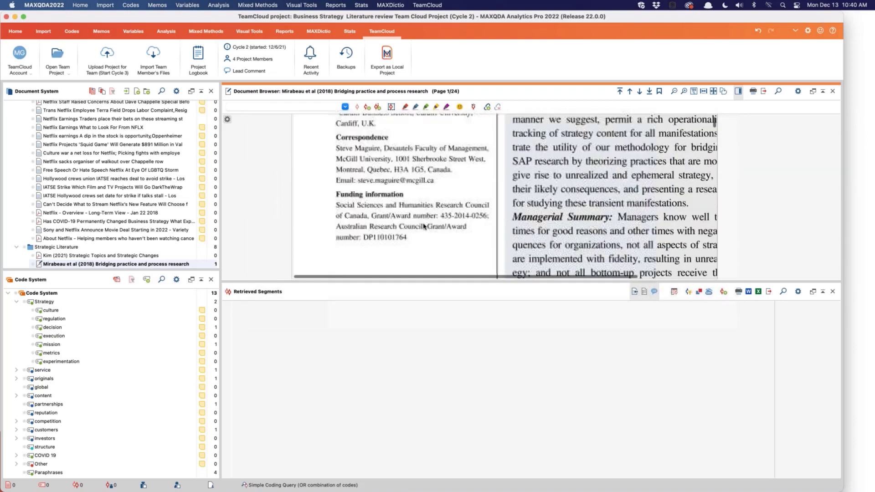
scroll(424, 227, "down", 12)
scroll(423, 227, "up", 4)
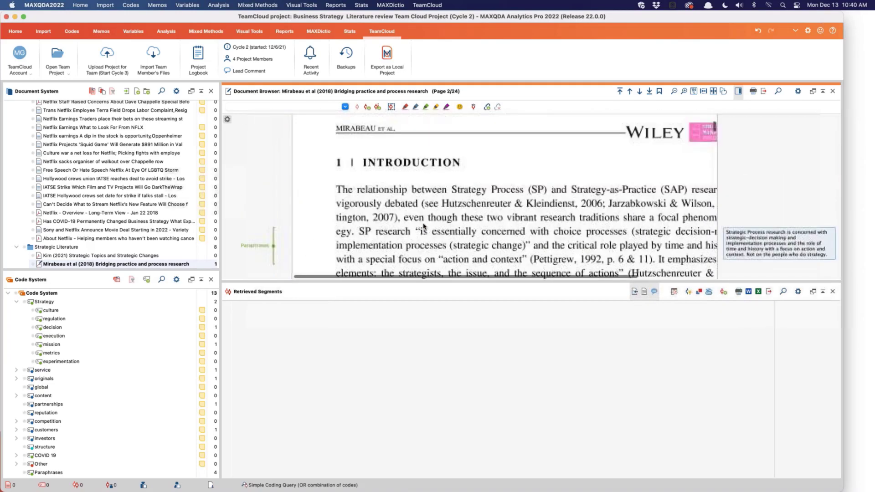
scroll(424, 227, "down", 3)
scroll(424, 226, "right", 1)
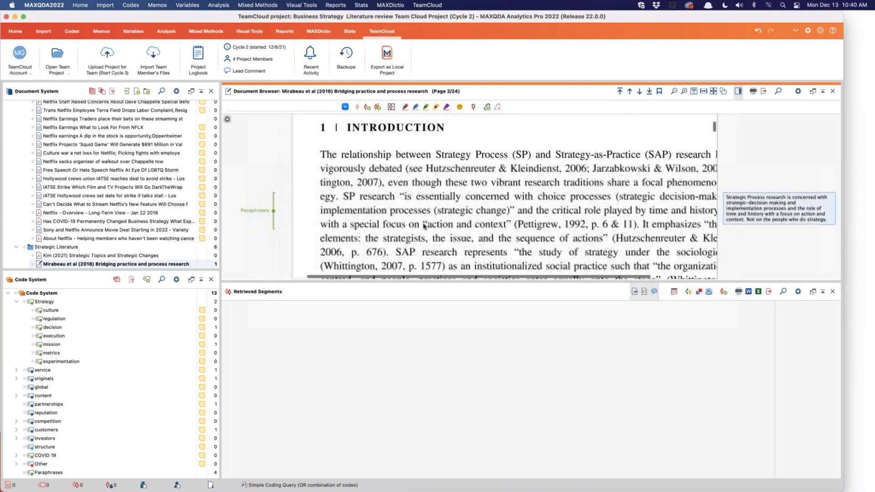
scroll(424, 226, "right", 1)
scroll(424, 226, "down", 3)
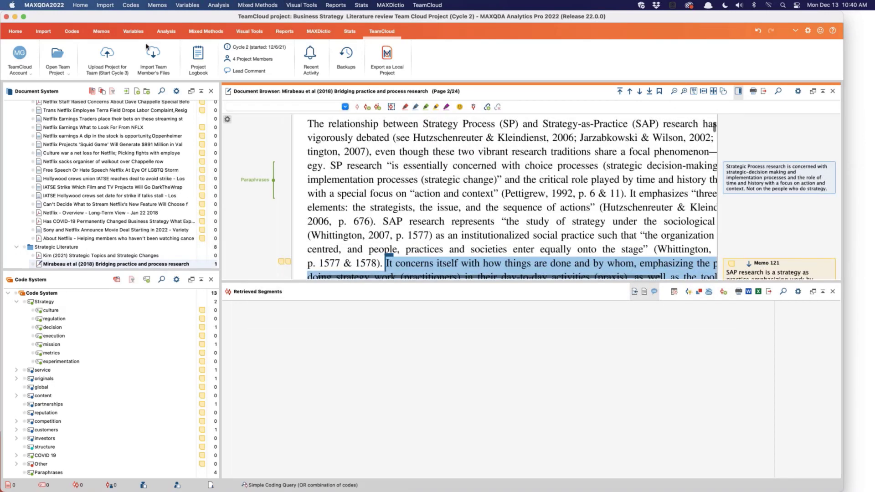
Step: Review the project's free memos in the Memo Manager and open the memo "What is the process for building the lit review?"
left_click(101, 31)
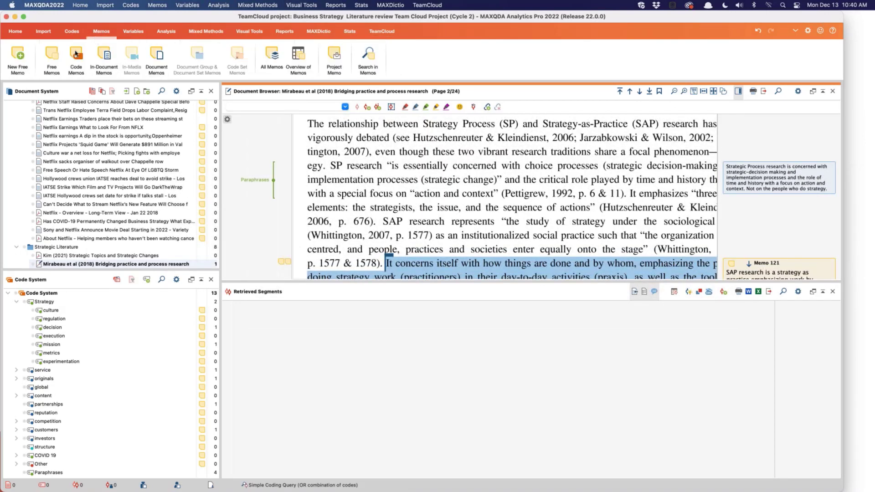
left_click(53, 58)
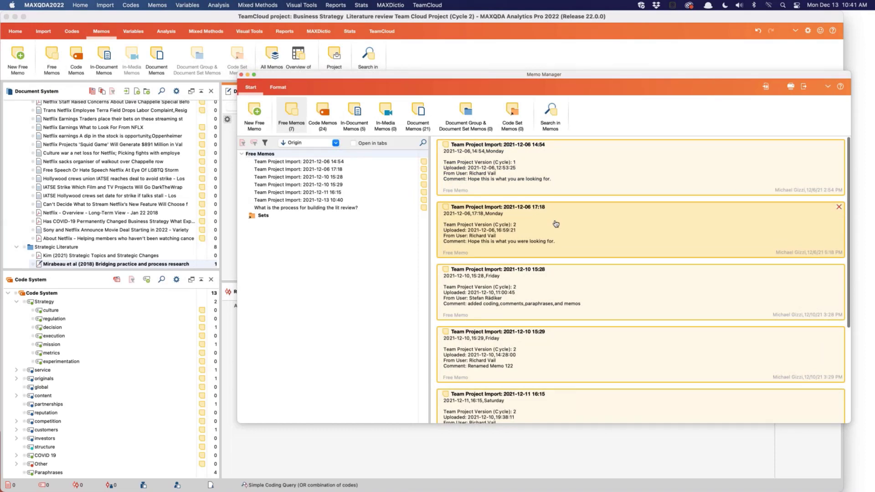
scroll(555, 224, "down", 5)
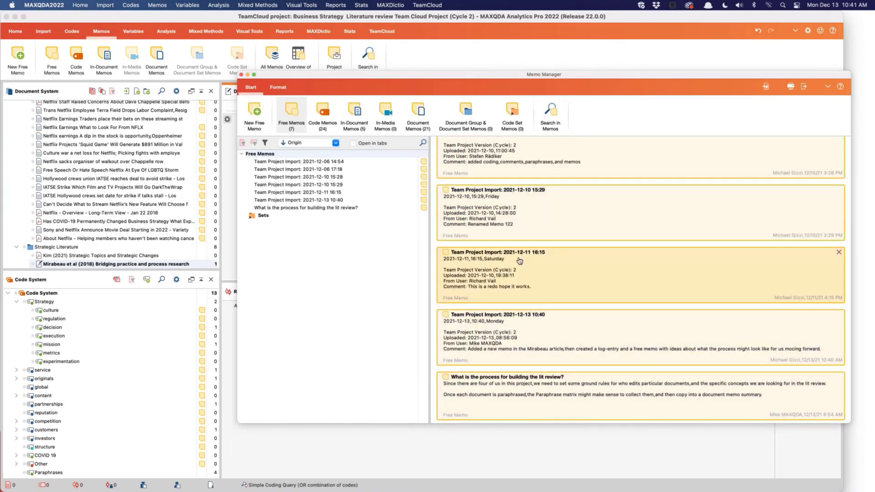
scroll(583, 243, "up", 5)
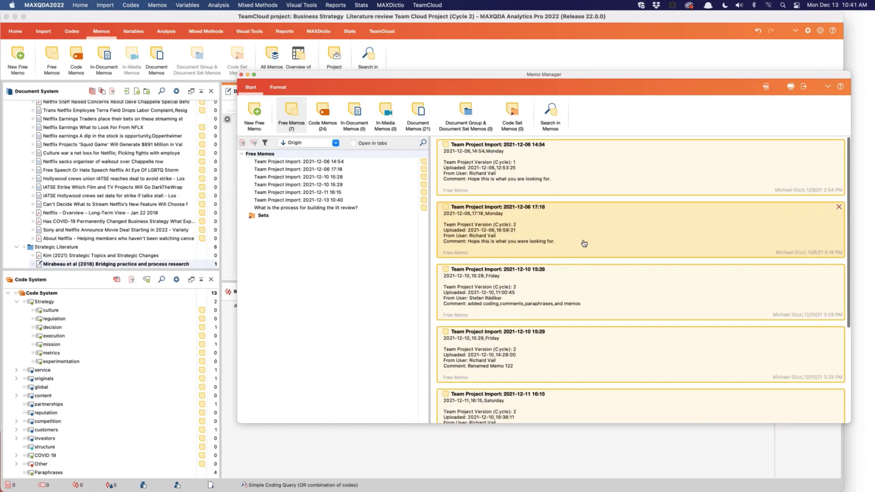
scroll(584, 243, "down", 5)
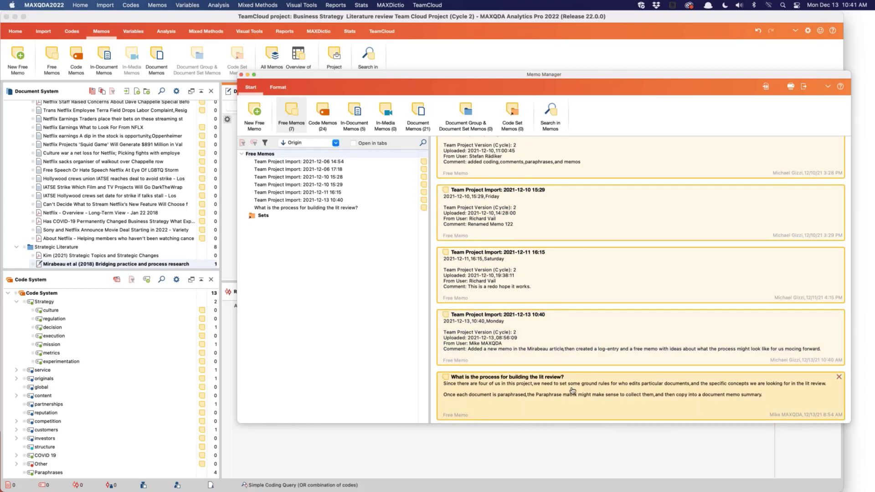
double_click(572, 390)
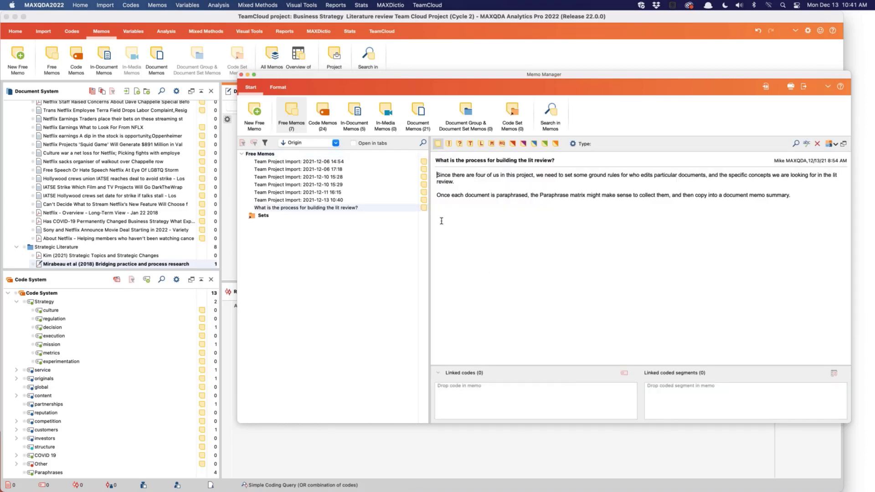
Step: Read the in-document memos Memo 121, Strategy-as-practice and Strategy process attached to the Mirabeau et al (2018) article, then close the Memo Manager
left_click(354, 112)
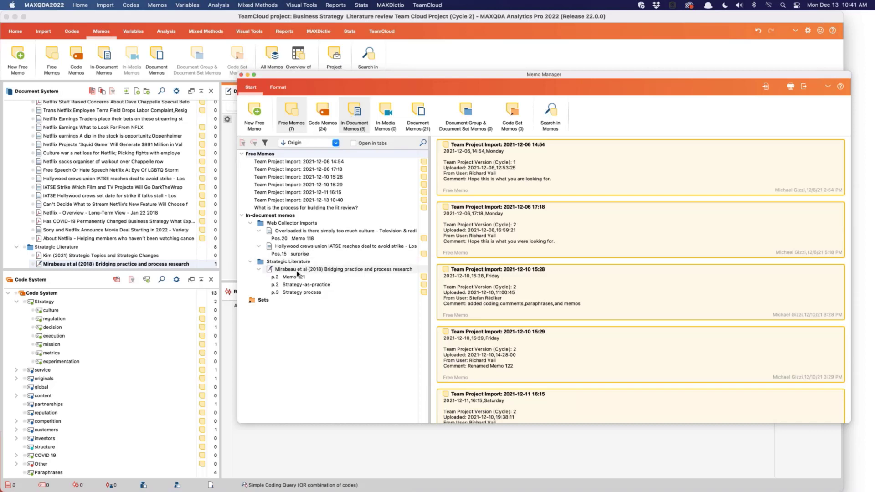
left_click(293, 277)
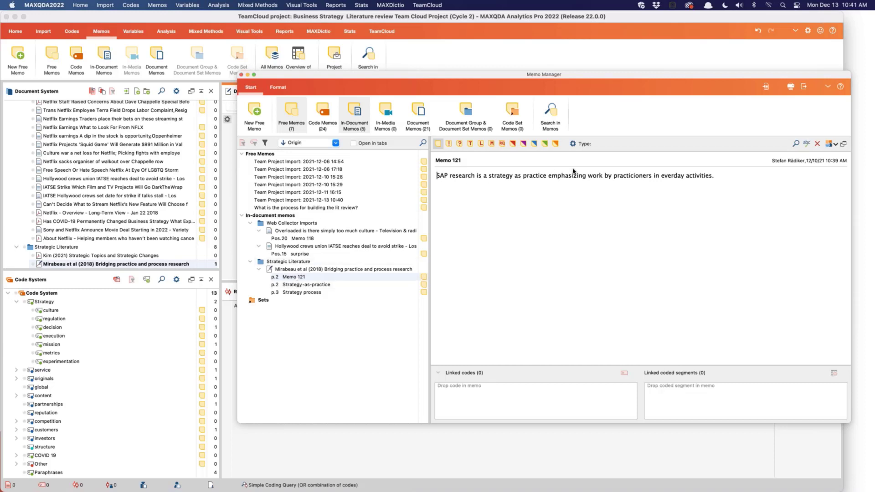
left_click(304, 286)
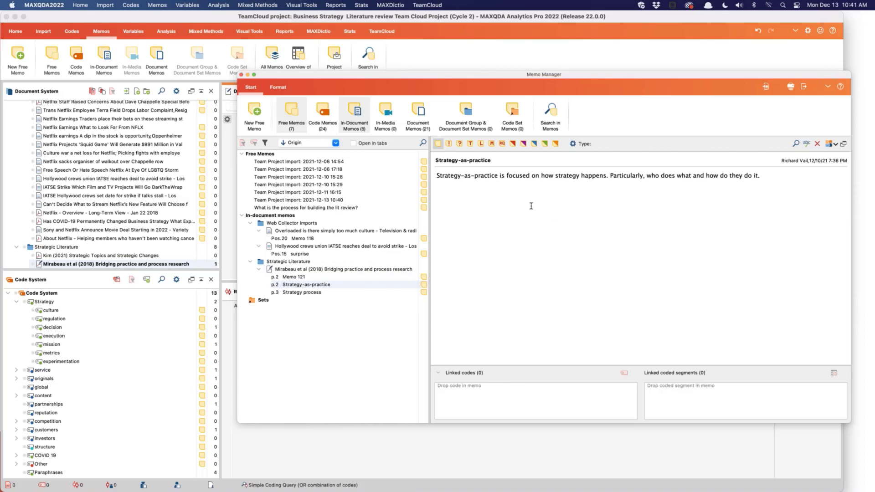
left_click(308, 294)
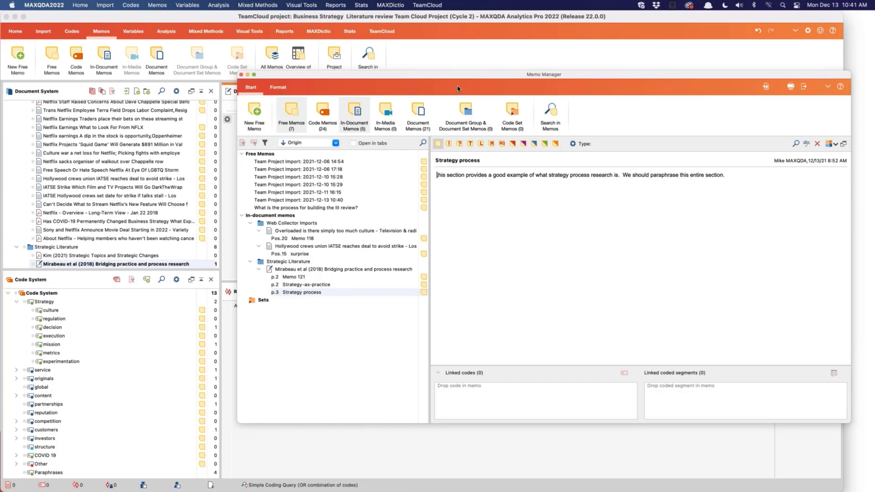
left_click_drag(454, 80, 429, 78)
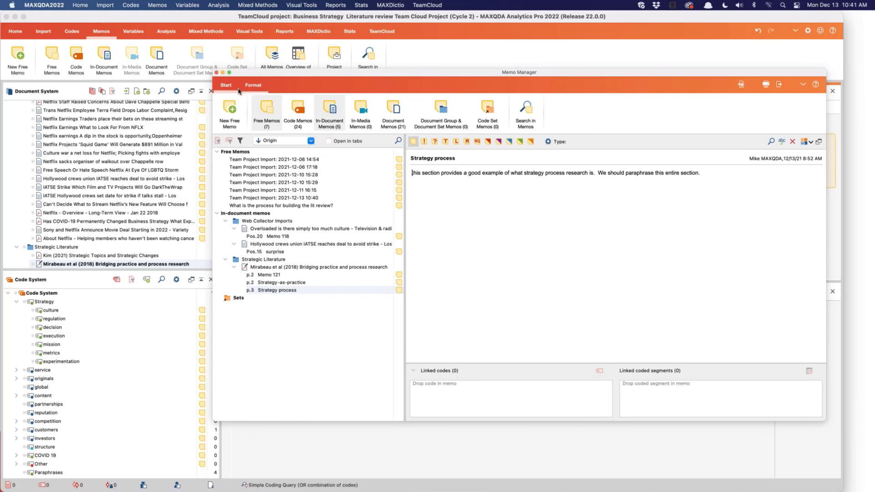
left_click(216, 73)
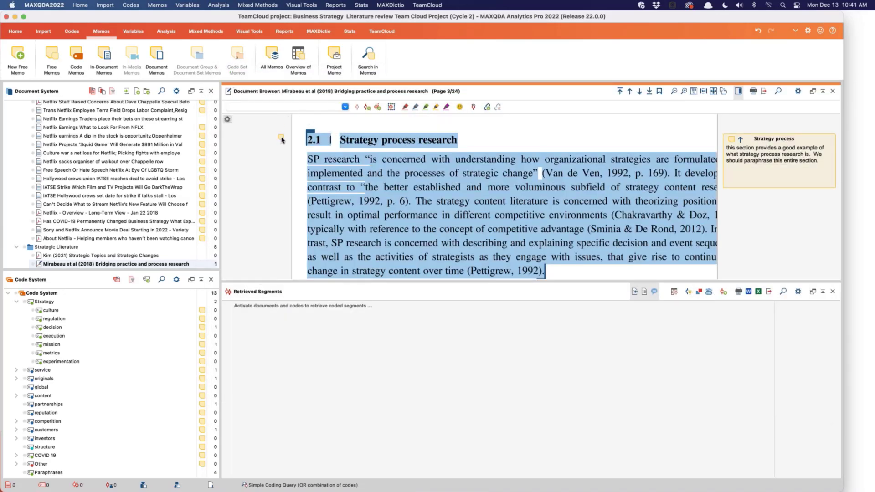
Step: Examine section 2.1 on strategy process research and the surrounding pages of the Mirabeau et al (2018) article
scroll(444, 158, "down", 10)
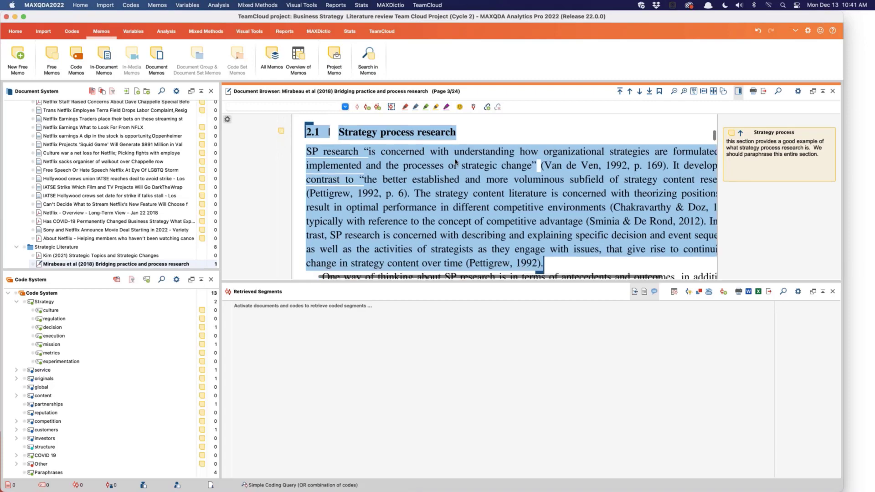
scroll(456, 161, "down", 15)
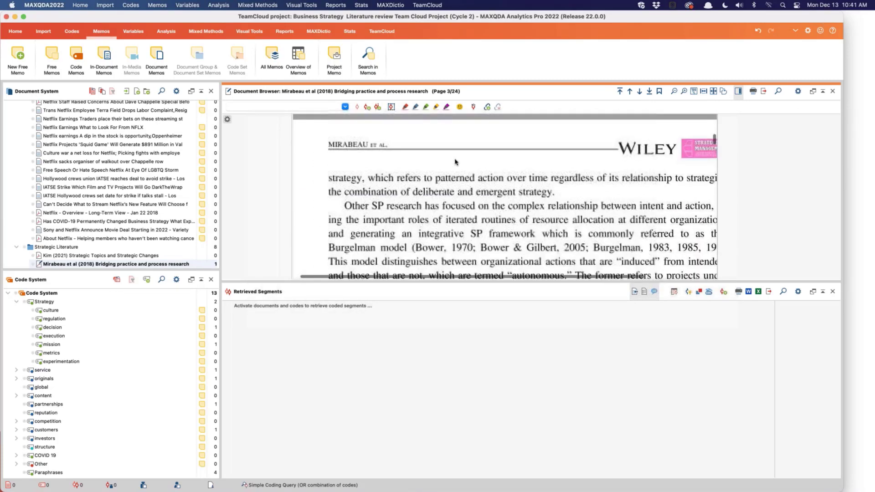
scroll(455, 162, "up", 20)
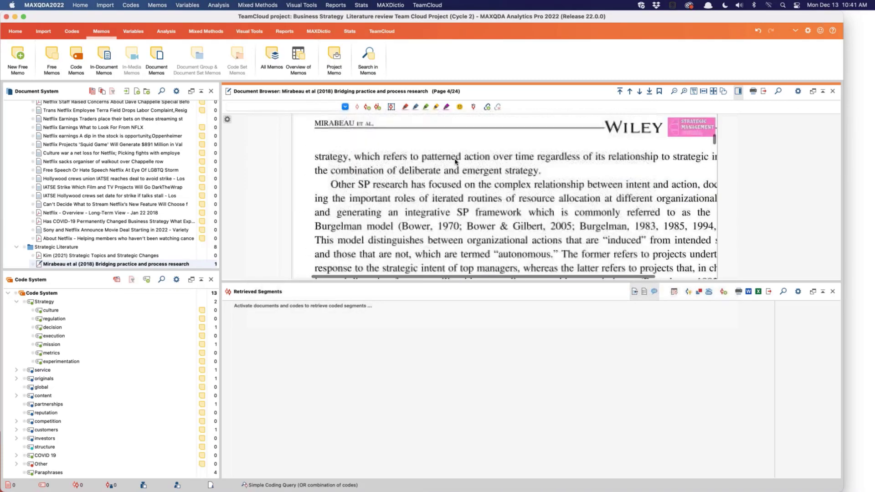
scroll(455, 161, "up", 5)
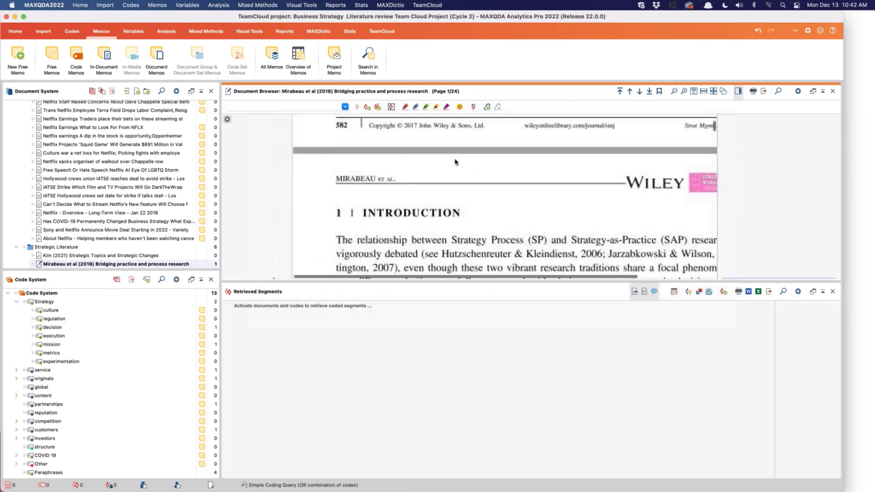
scroll(456, 161, "down", 8)
scroll(455, 161, "down", 3)
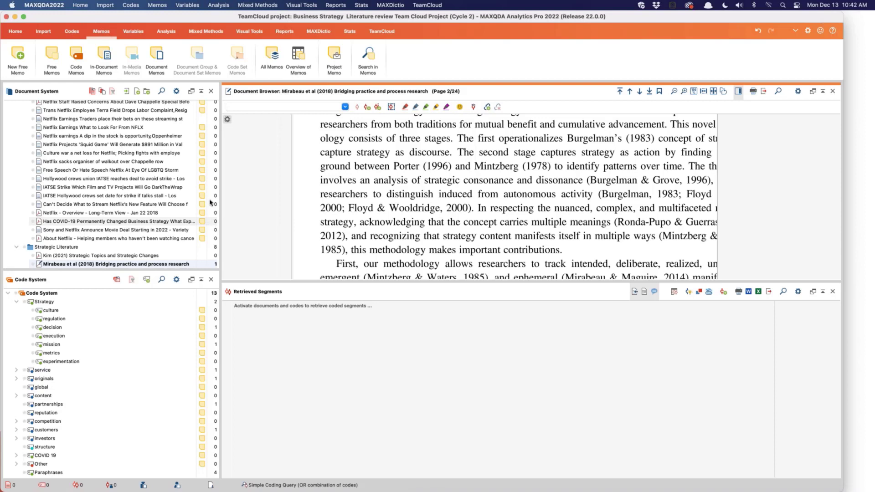
Step: Open the project memo, highlight all of its text while reading it, then close the memo
left_click(386, 32)
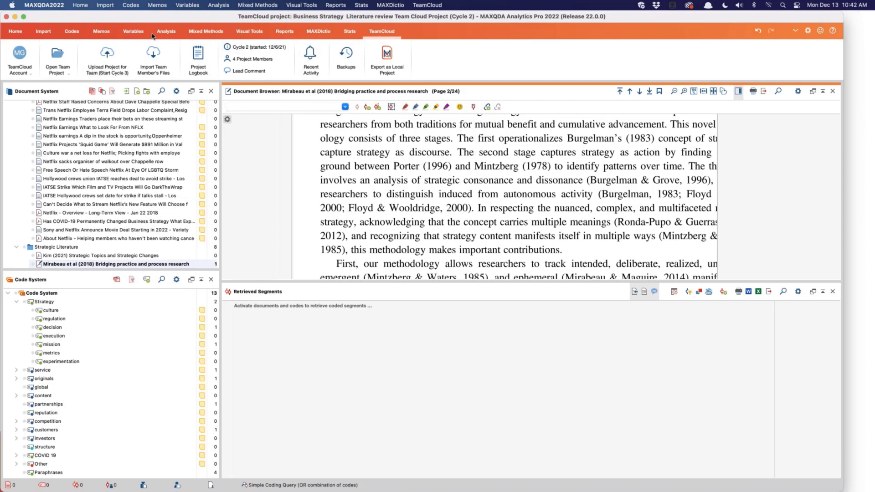
left_click(15, 31)
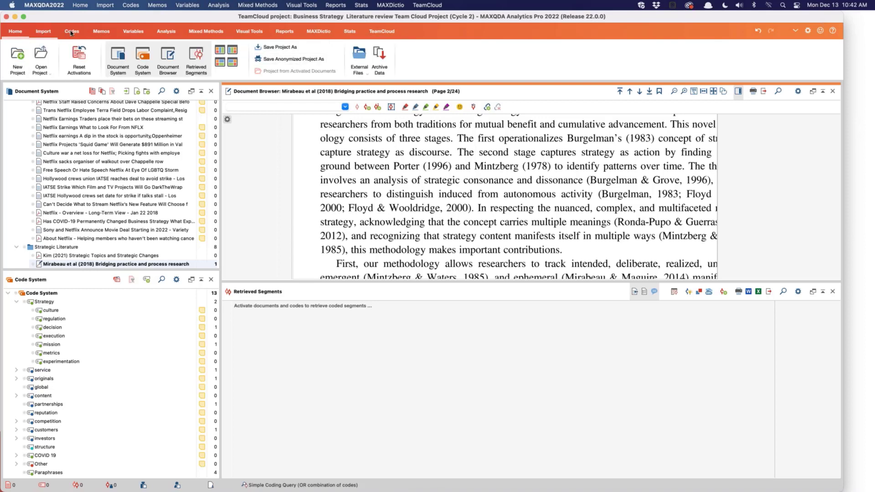
left_click(99, 32)
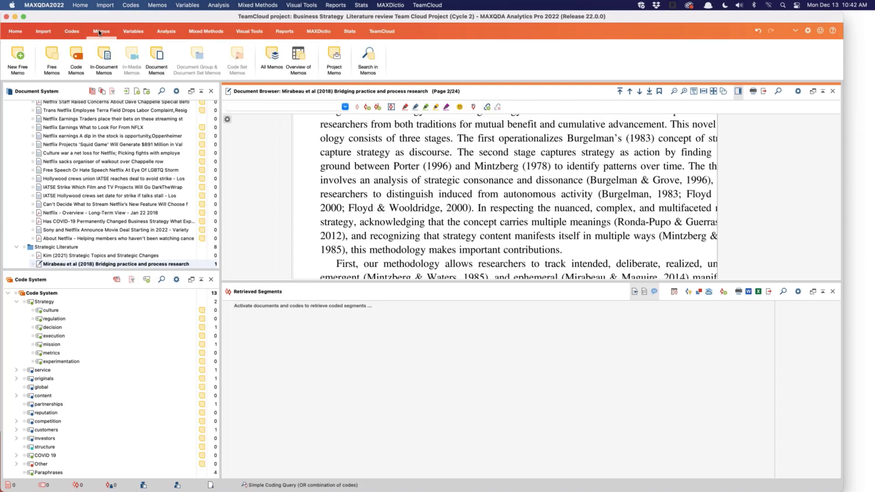
left_click(334, 57)
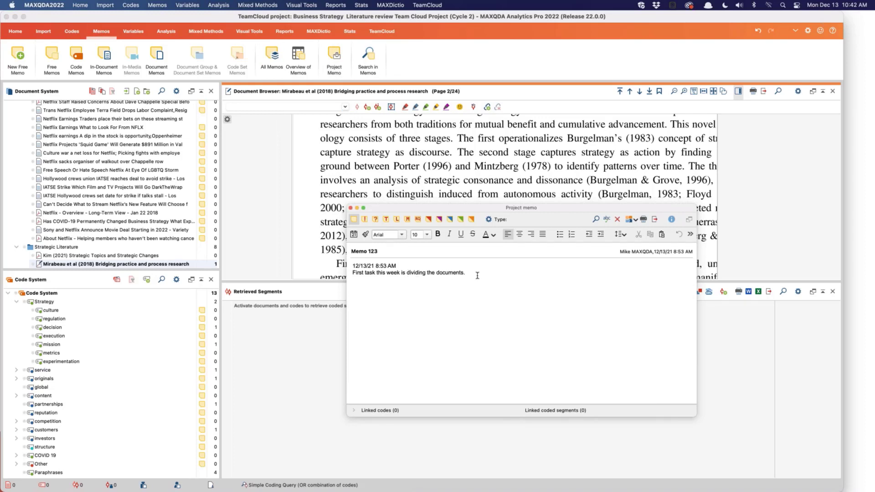
key("super+a")
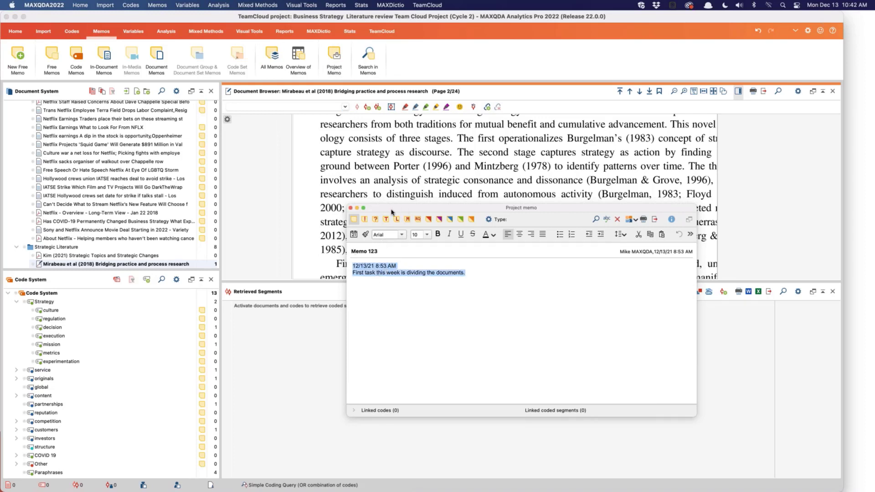
left_click(350, 208)
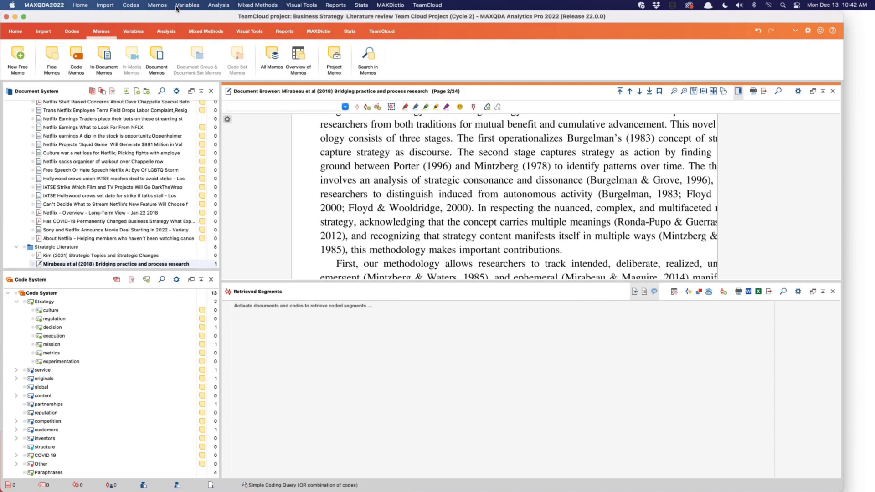
Step: Start the project upload for Cycle 3, check the members' import status, proceed to the team notes, then cancel the upload
left_click(382, 31)
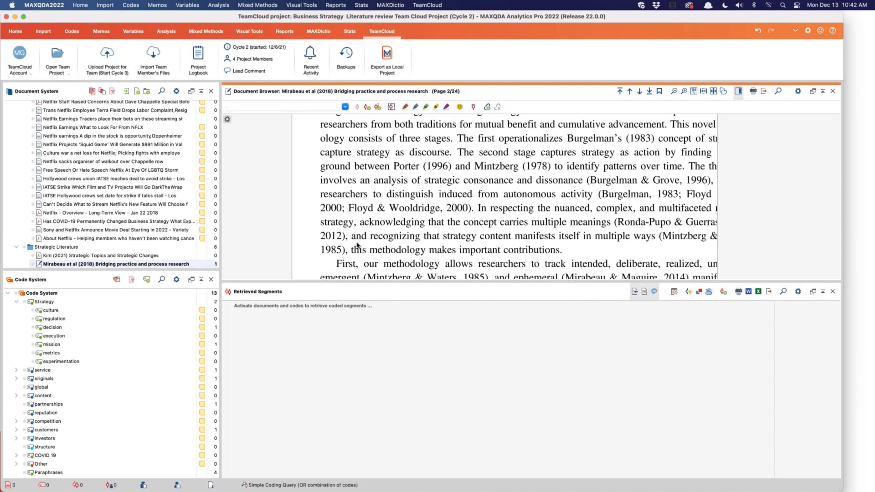
left_click(107, 56)
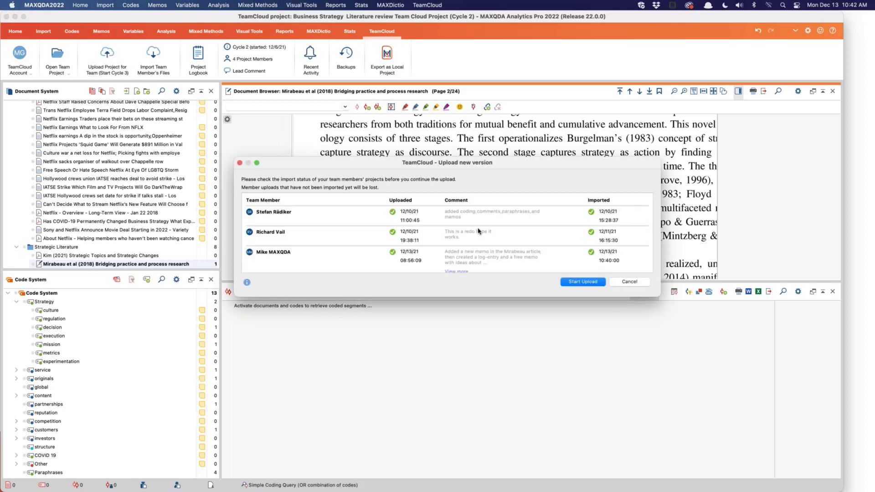
scroll(479, 231, "up", 1)
left_click(572, 283)
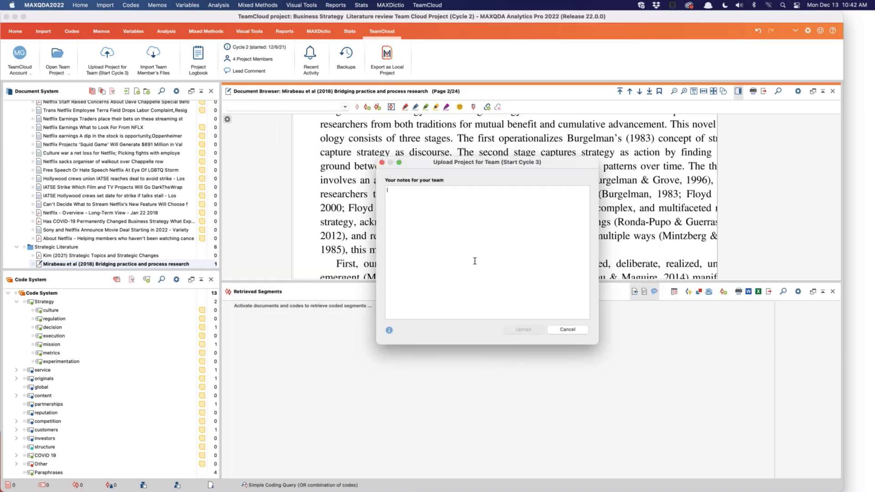
left_click(573, 330)
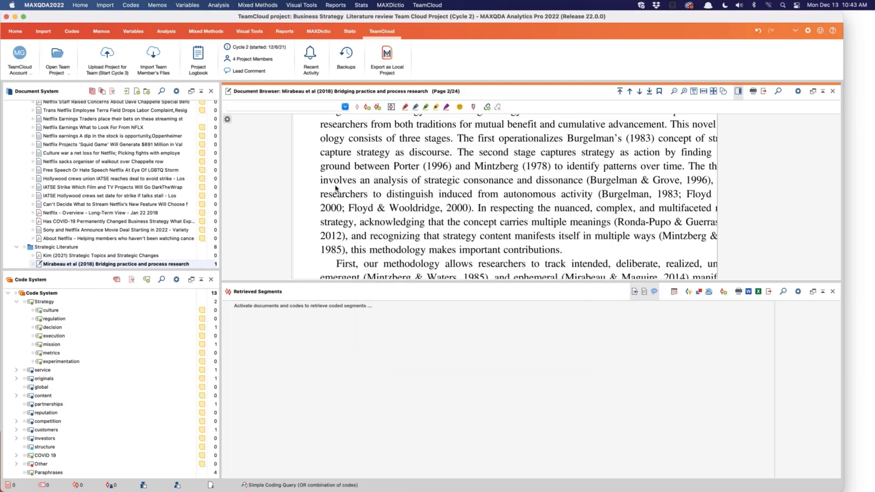
Step: Switch to Microsoft PowerPoint
key("super+Tab")
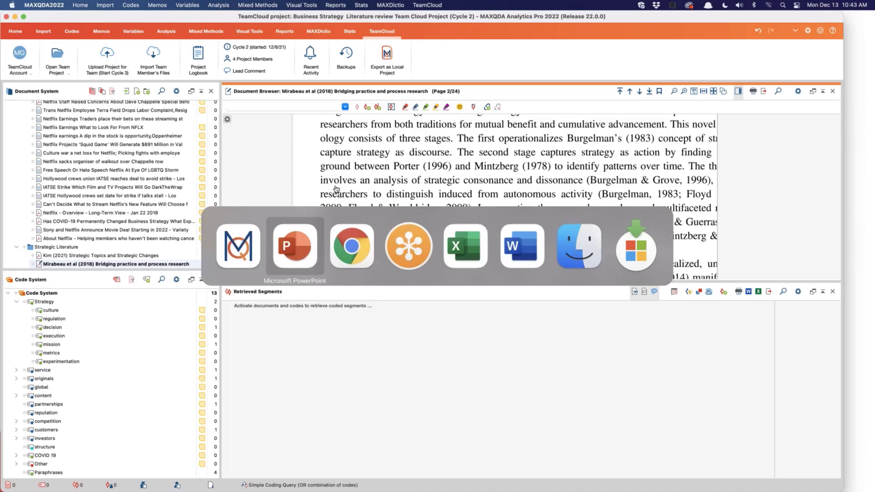